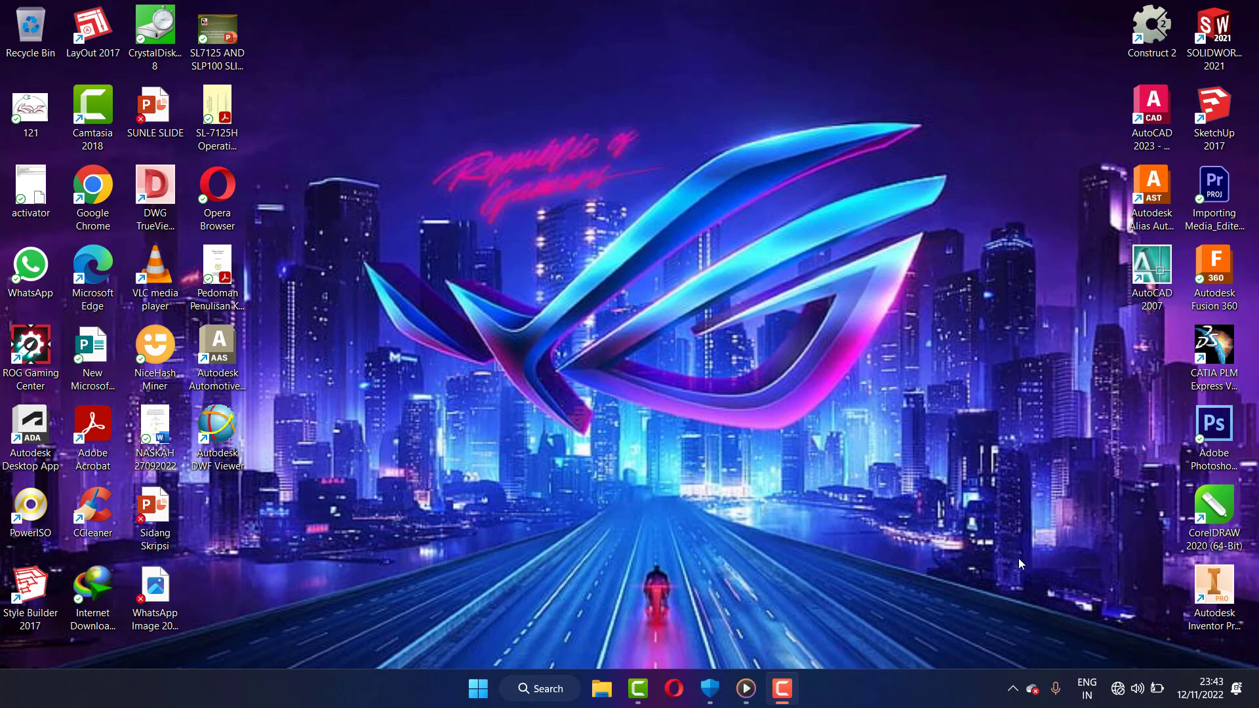
Rearrange the Autodesk Alias desktop shortcut, then launch AutoCAD 2007.
{"action": "left_click", "coordinate": [1143, 205]}
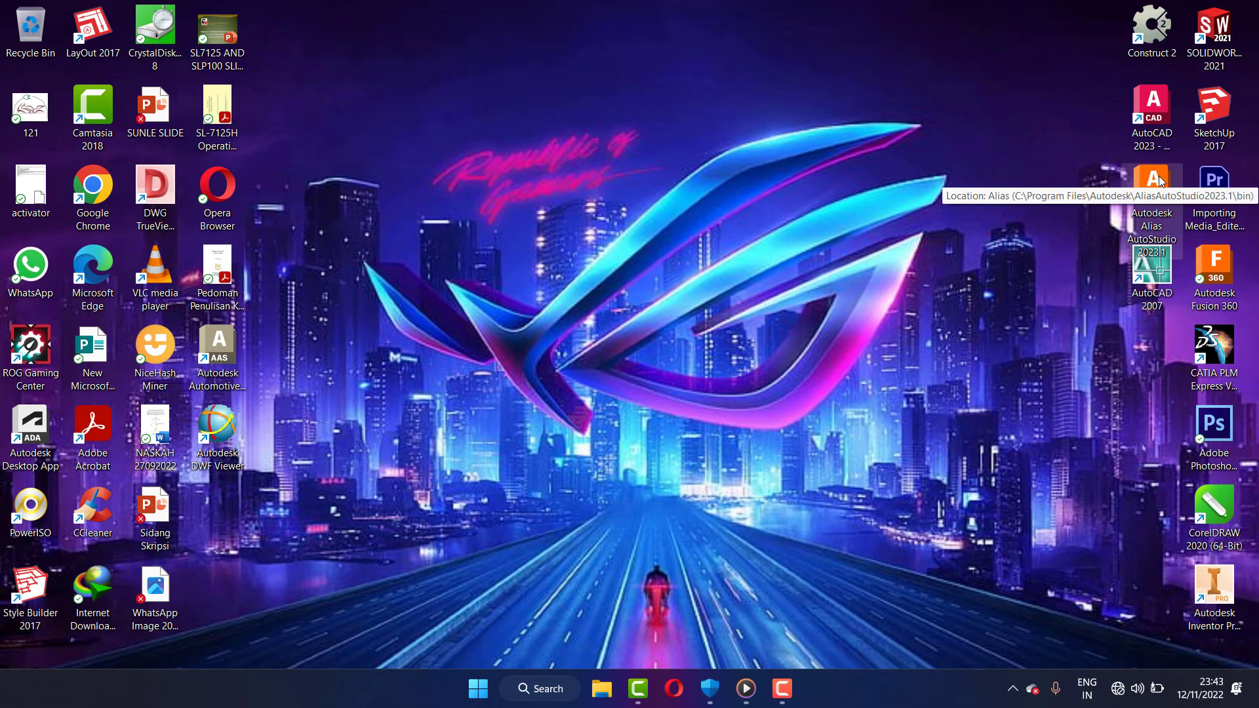
{"action": "left_click_drag", "start_coordinate": [1159, 180], "coordinate": [1088, 216]}
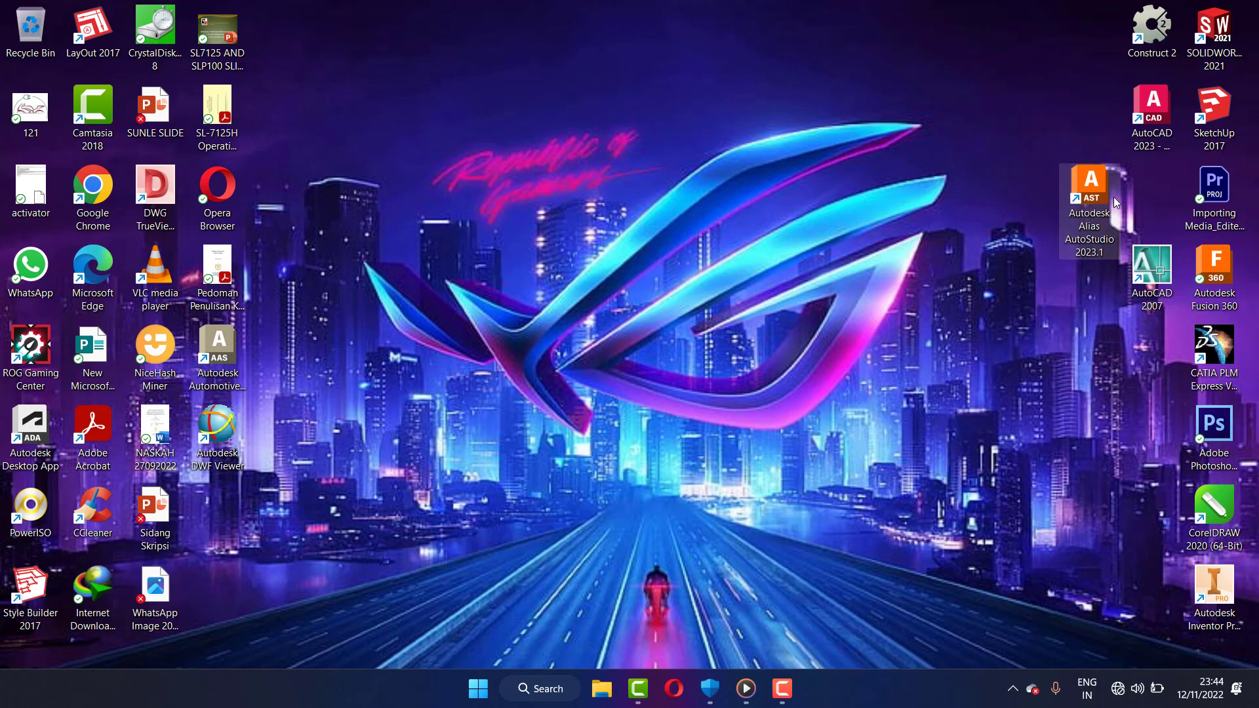
{"action": "left_click_drag", "start_coordinate": [1098, 200], "coordinate": [1155, 196]}
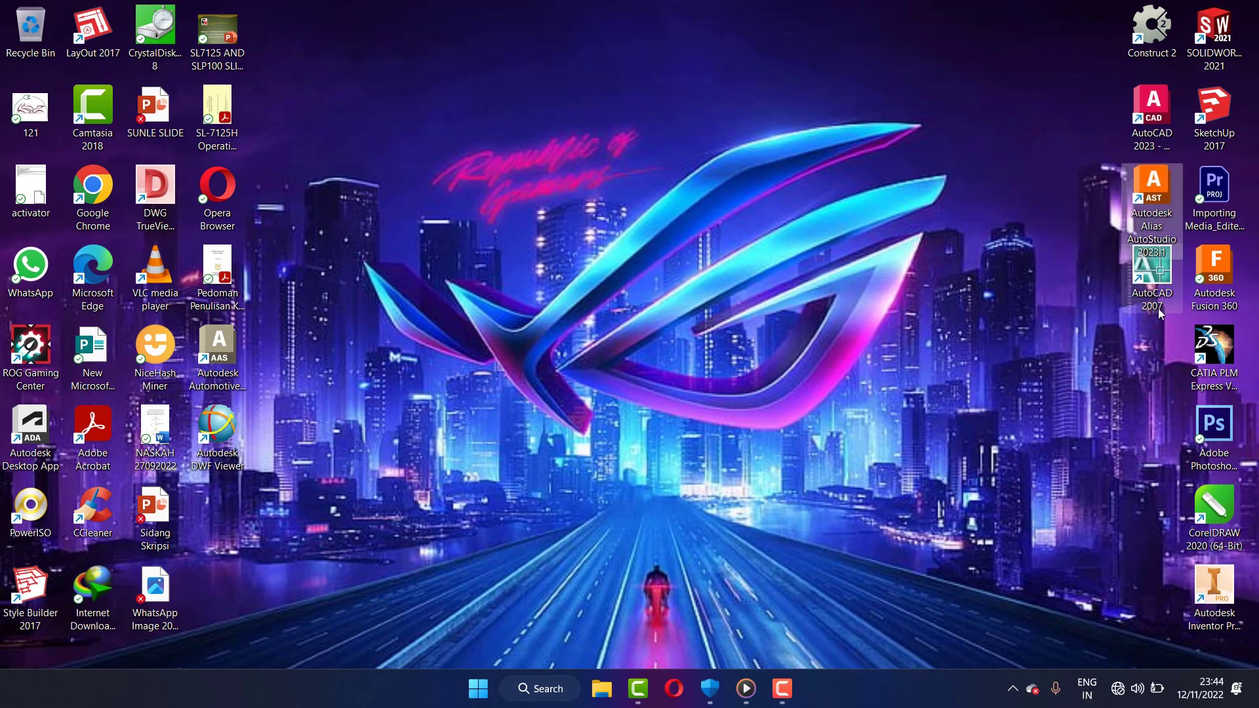
{"action": "double_click", "coordinate": [1152, 282]}
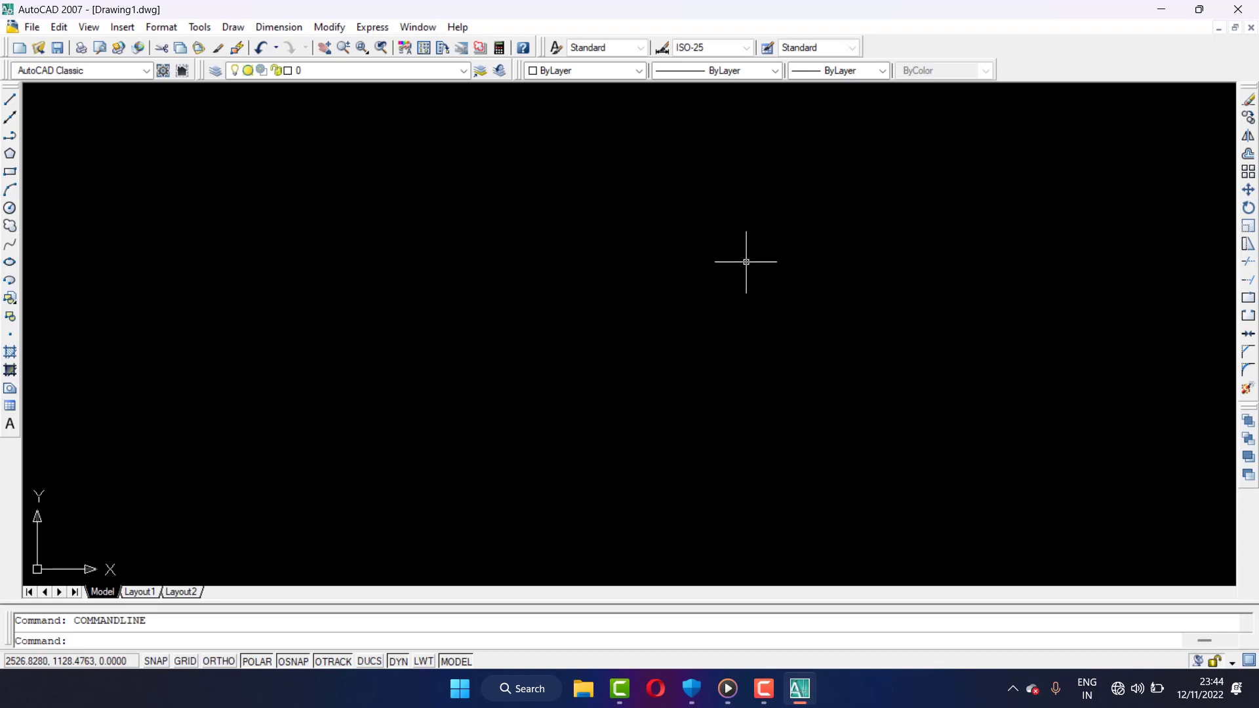
Set the drawing units to 0 length precision with Millimeters insertion scale using UNITS.
{"action": "type", "text": "uni"}
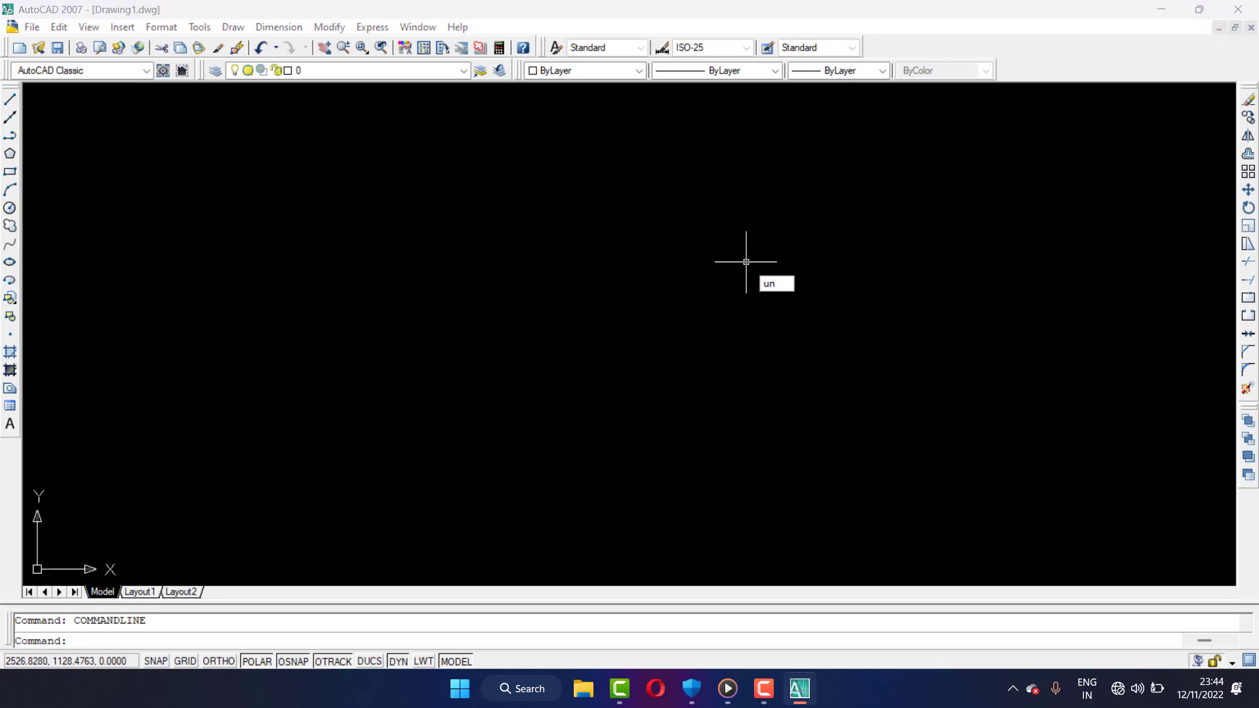
{"action": "type", "text": "s"}
{"action": "key", "text": "BackSpace"}
{"action": "type", "text": "ts"}
{"action": "key", "text": "Return"}
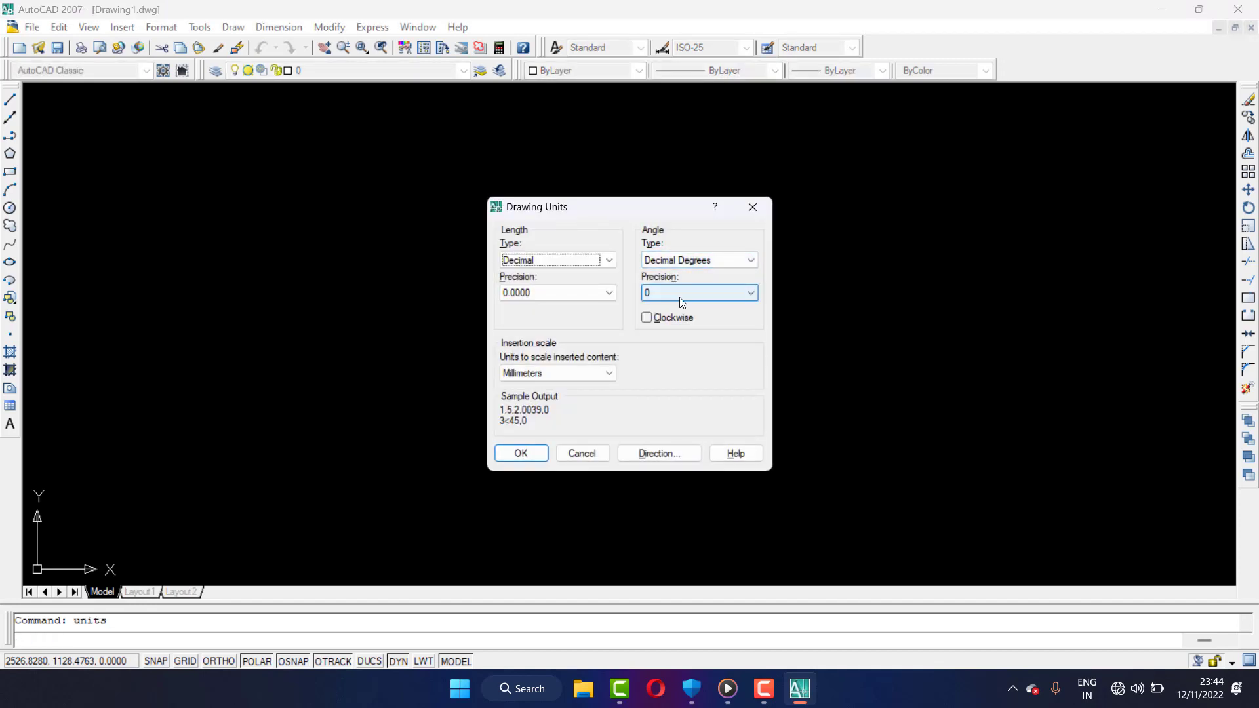
{"action": "left_click", "coordinate": [569, 372]}
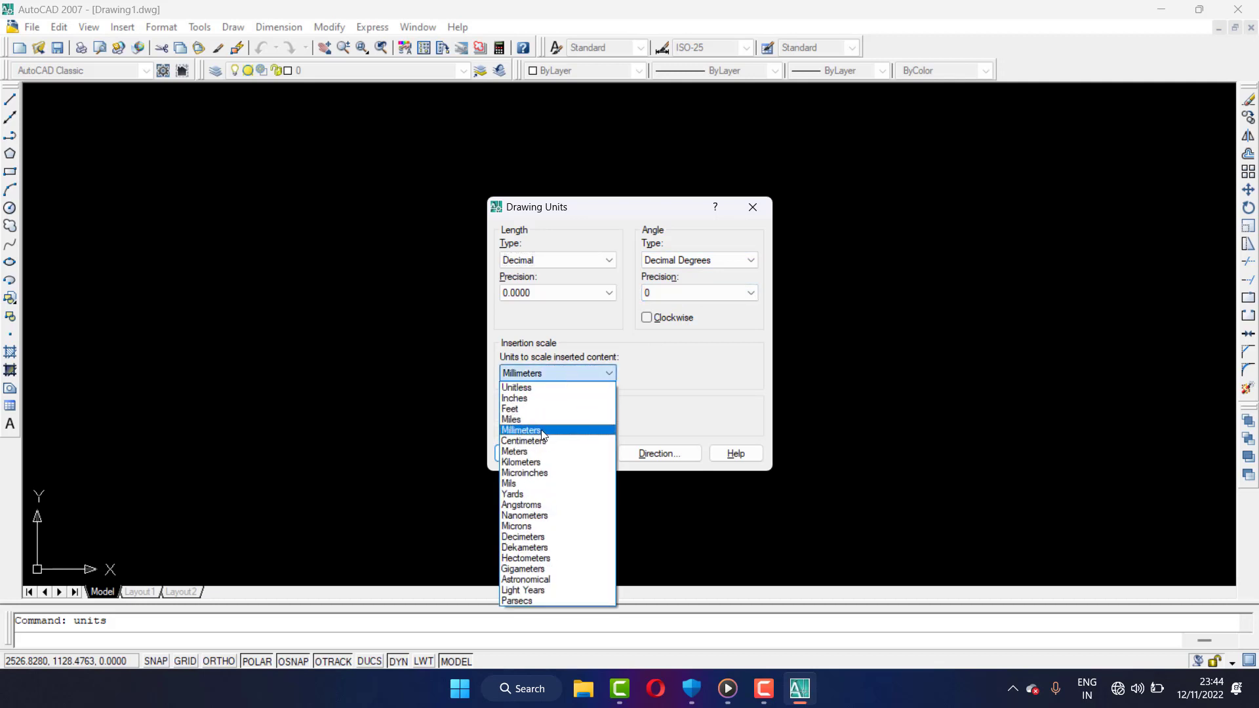
{"action": "left_click", "coordinate": [541, 430]}
{"action": "left_click", "coordinate": [541, 294]}
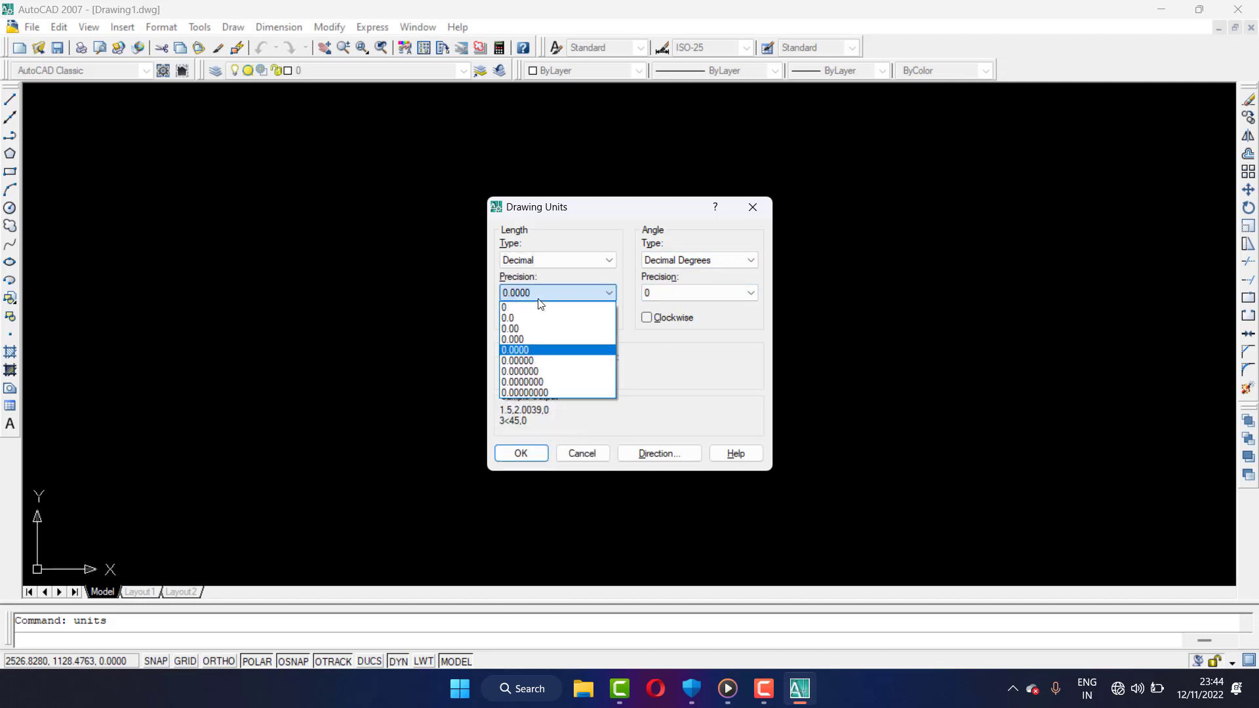
{"action": "left_click", "coordinate": [510, 313]}
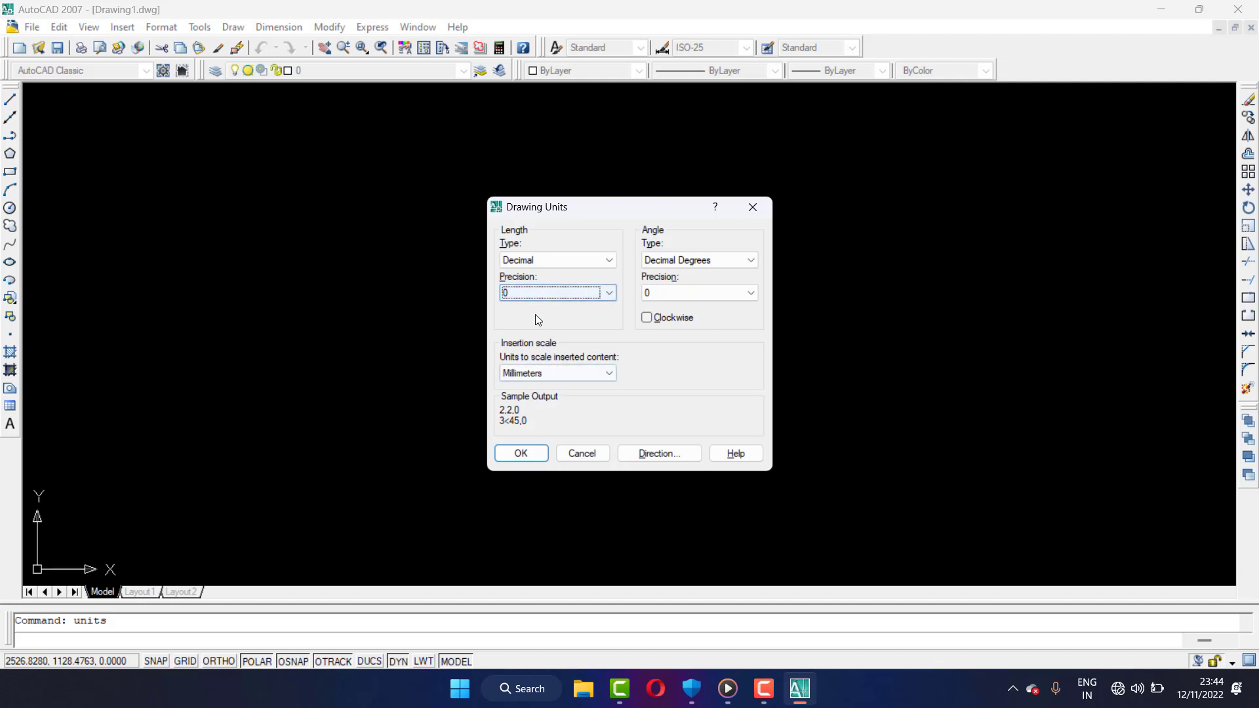
{"action": "left_click", "coordinate": [523, 453]}
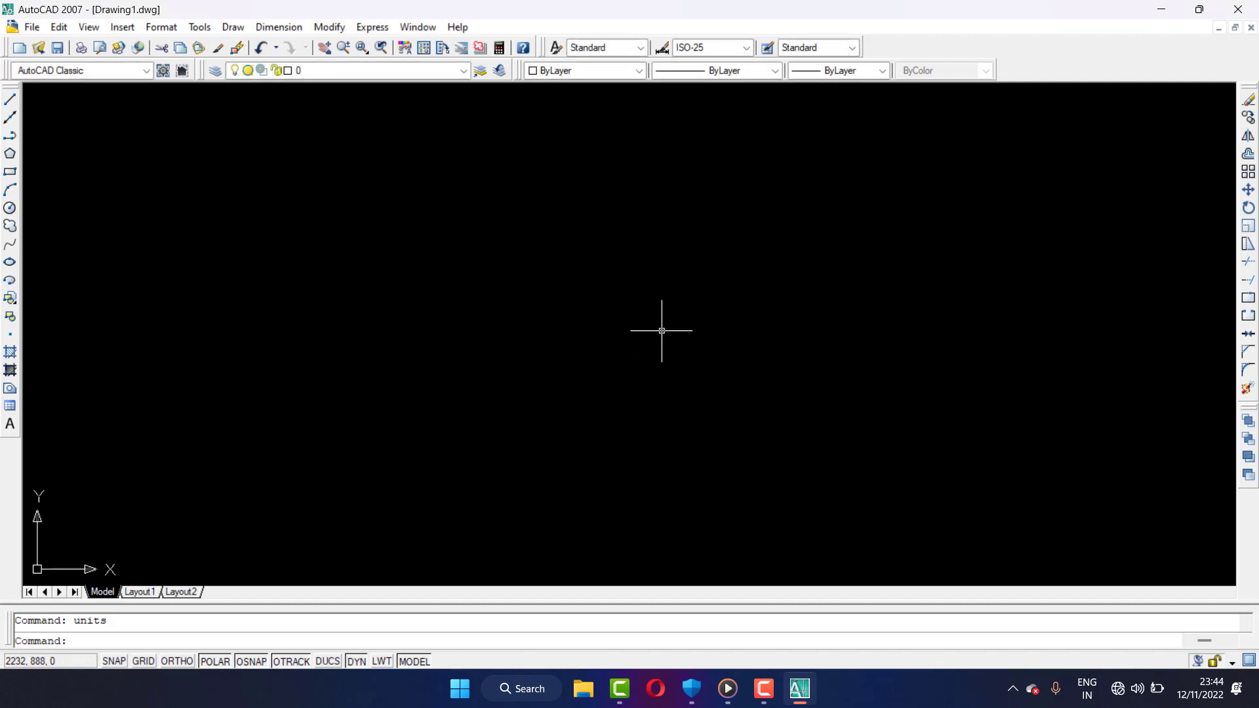
{"action": "right_click", "coordinate": [687, 221]}
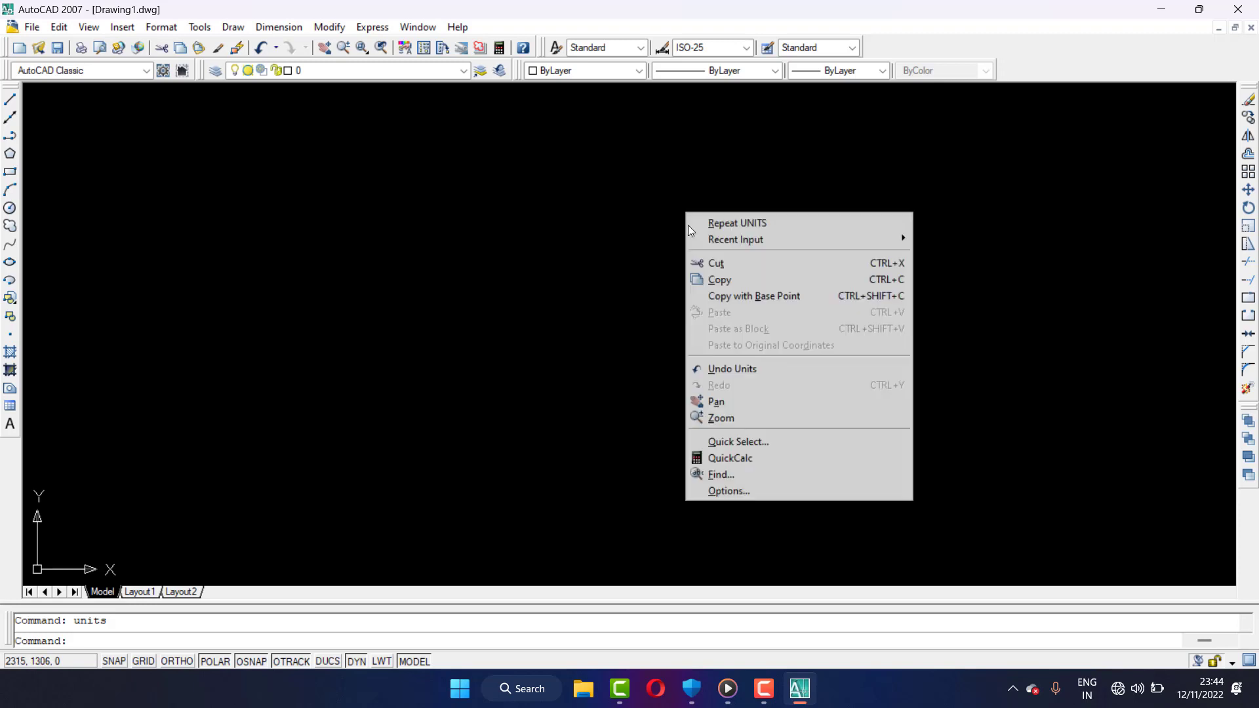
{"action": "left_click", "coordinate": [740, 490]}
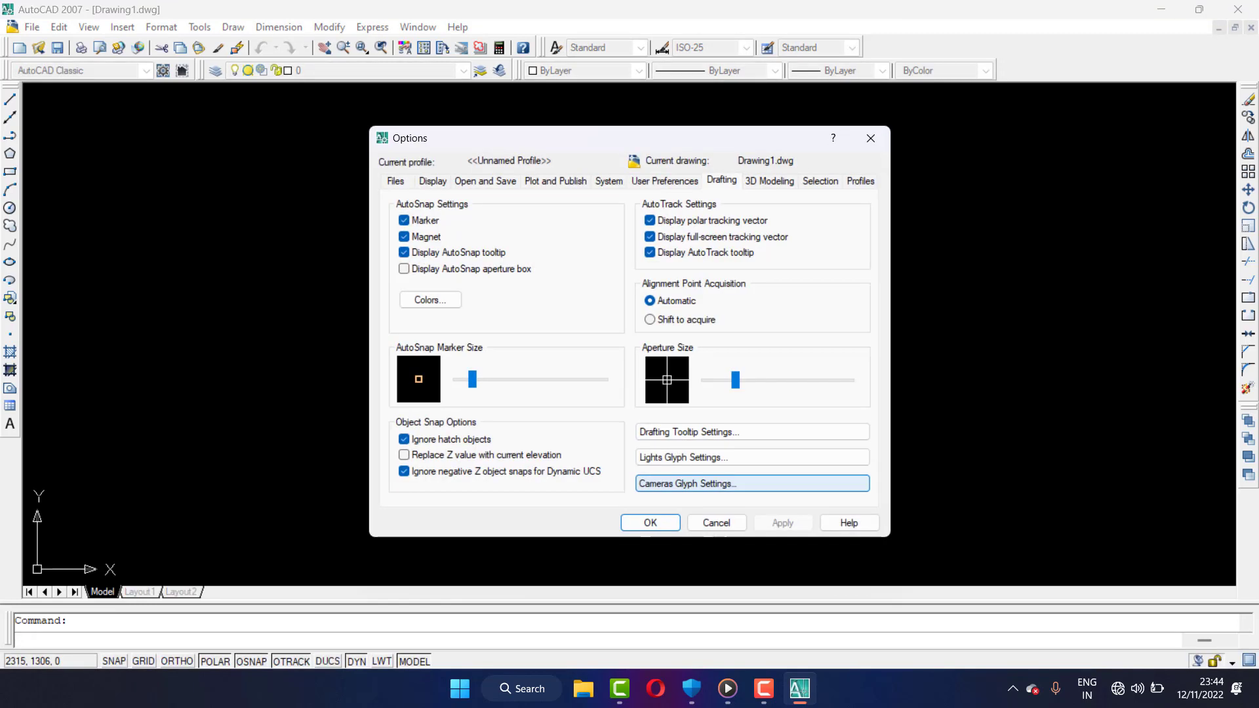
{"action": "left_click", "coordinate": [751, 183]}
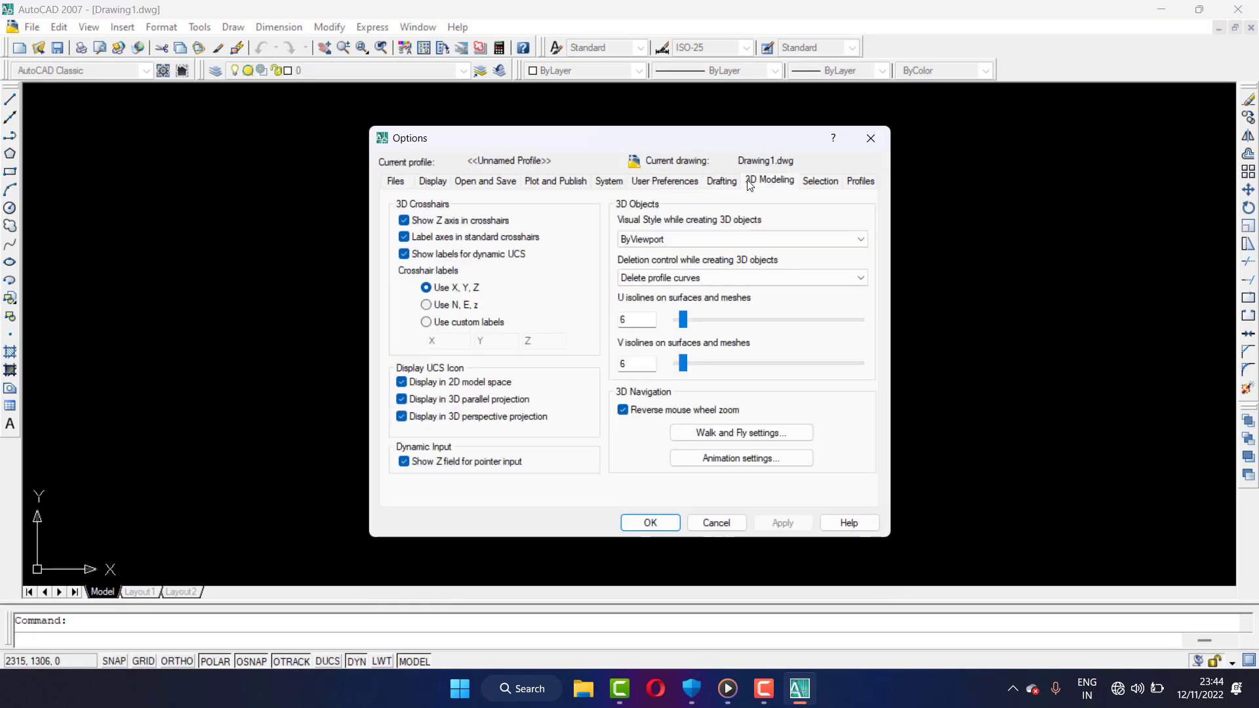
{"action": "left_click", "coordinate": [726, 181]}
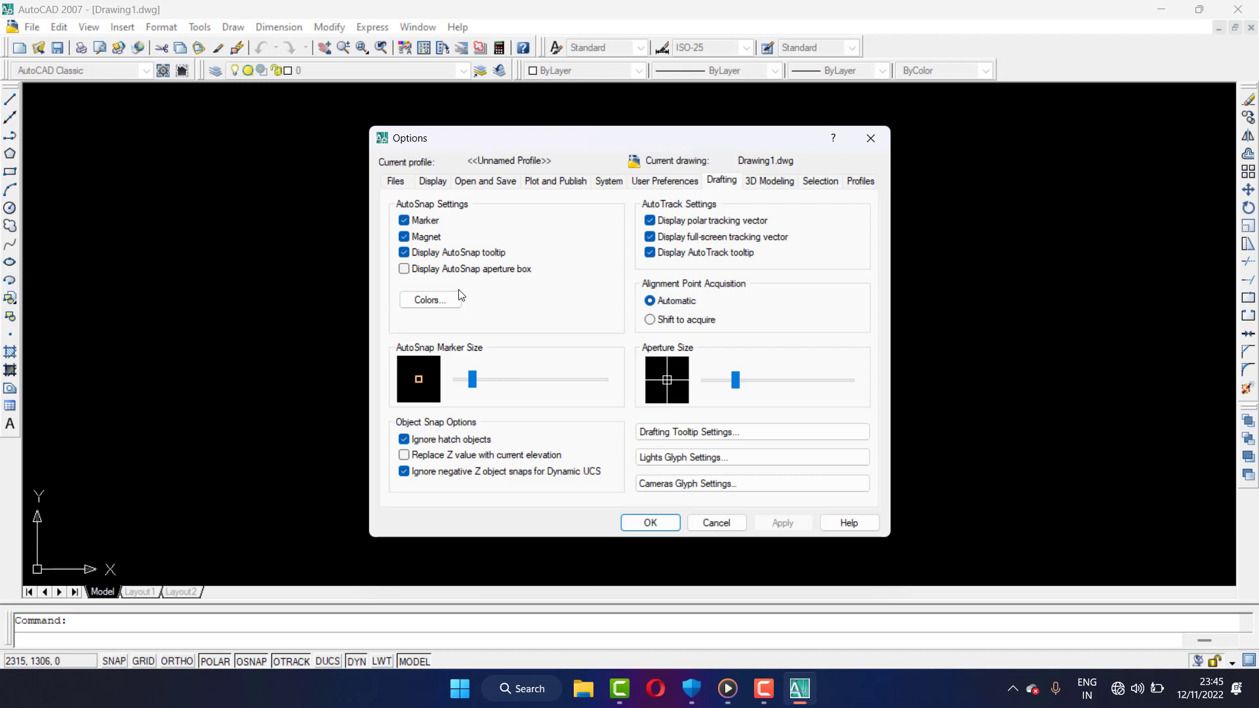
{"action": "left_click", "coordinate": [658, 521]}
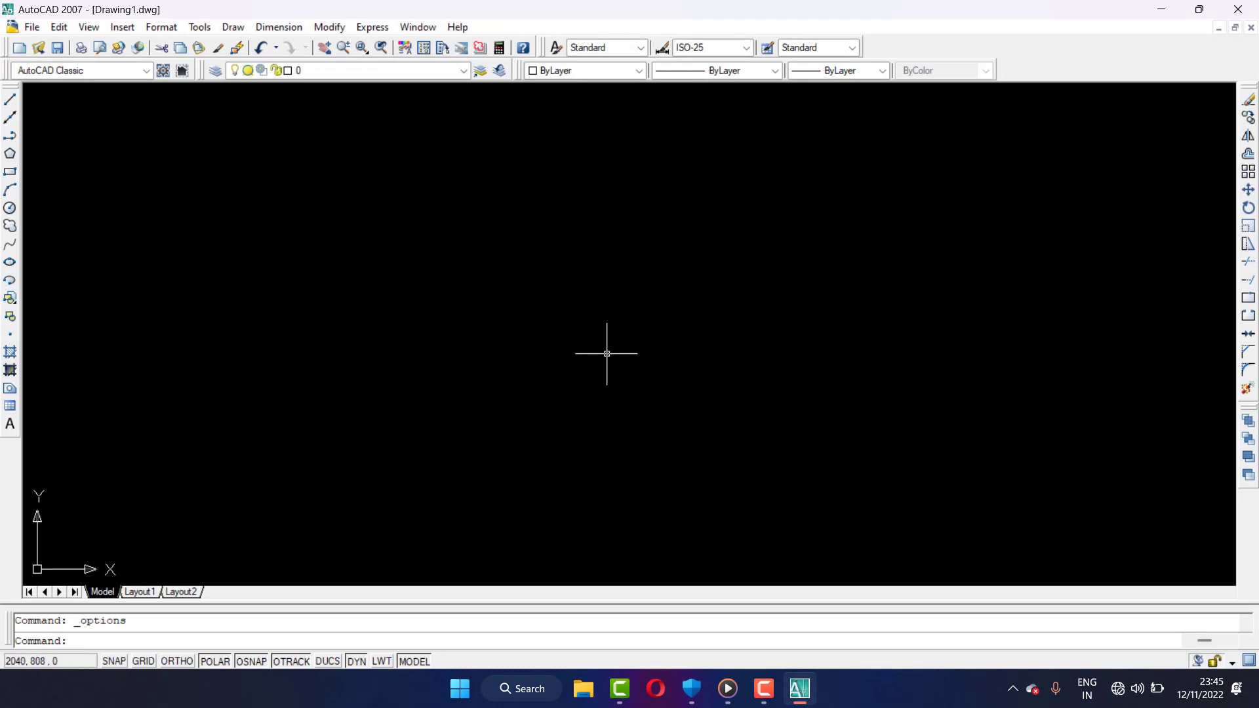
Bring up Drafting Settings with DS and move the dialog to the right.
{"action": "type", "text": "ds"}
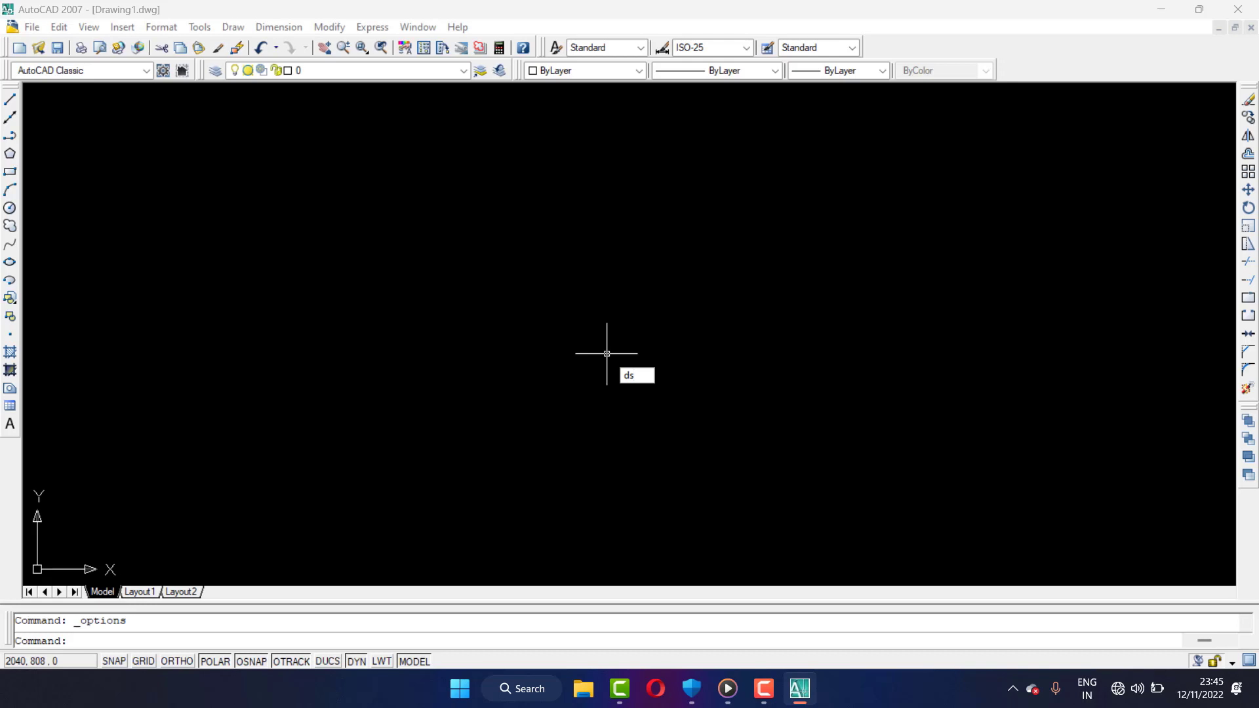
{"action": "key", "text": "Return"}
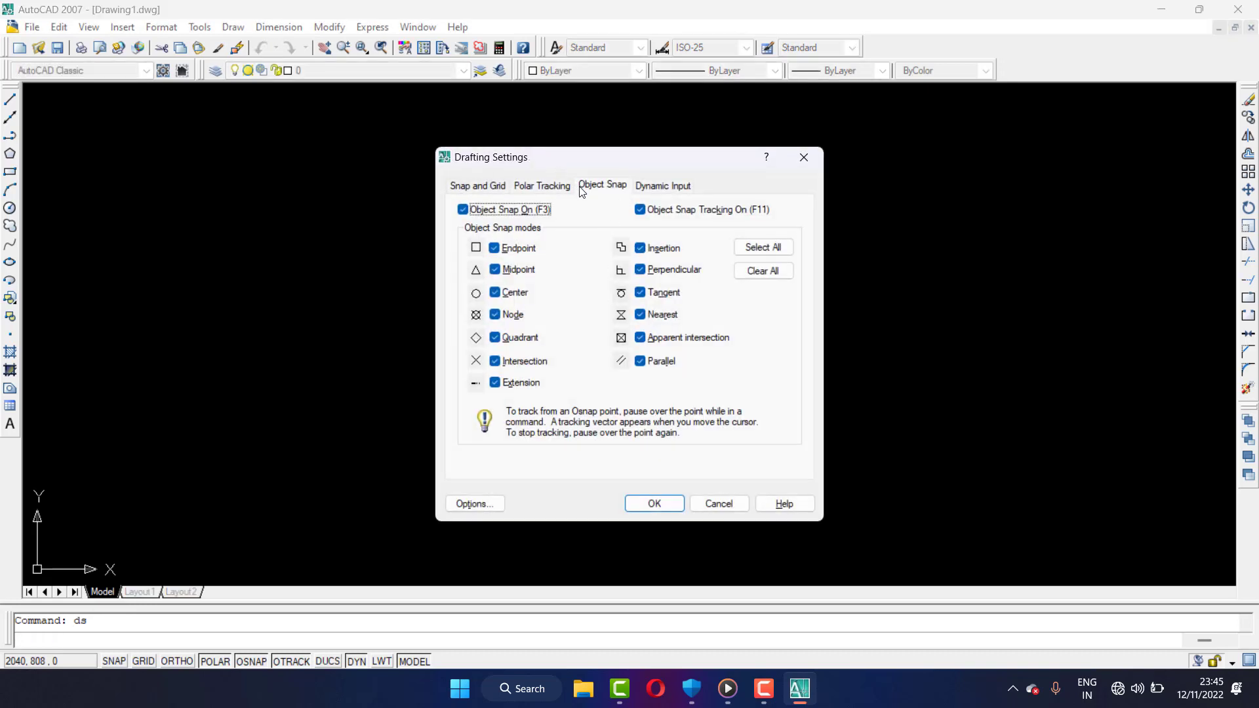
{"action": "left_click_drag", "start_coordinate": [619, 158], "coordinate": [818, 137]}
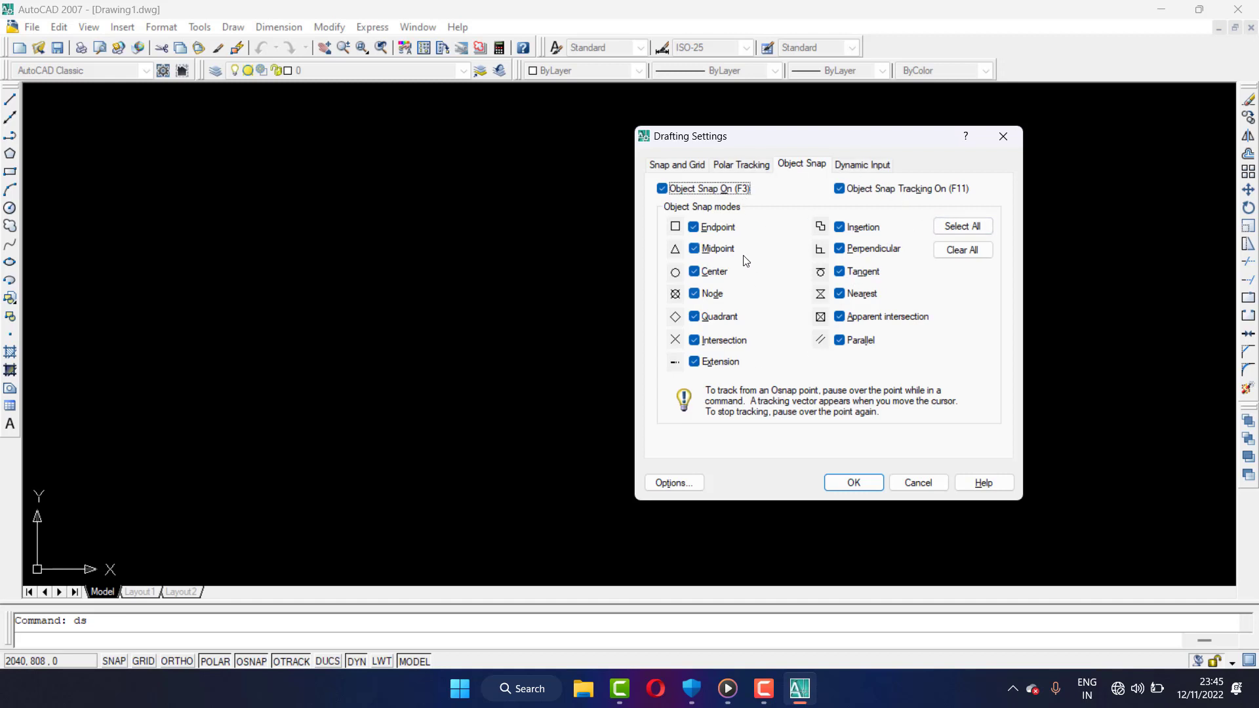
Accept the object snap settings, draw a test rectangle, and test midpoint snapping with a line.
{"action": "left_click", "coordinate": [853, 483]}
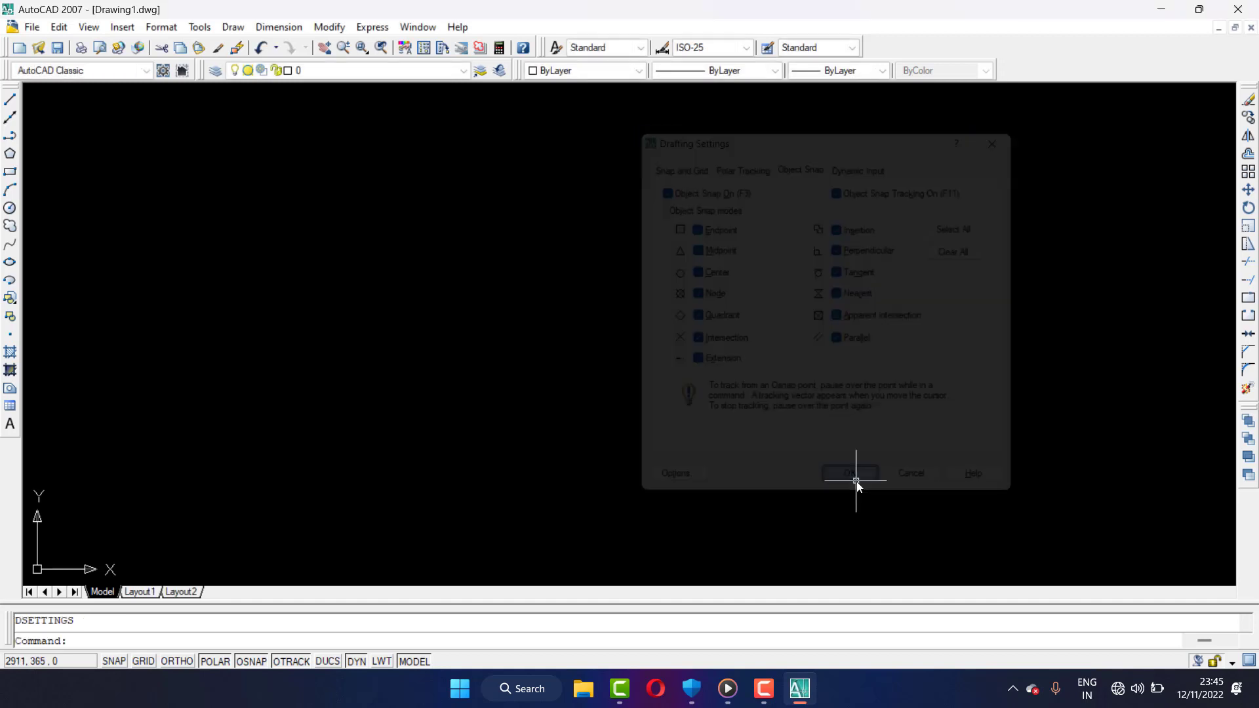
{"action": "left_click", "coordinate": [10, 171]}
{"action": "left_click", "coordinate": [526, 242]}
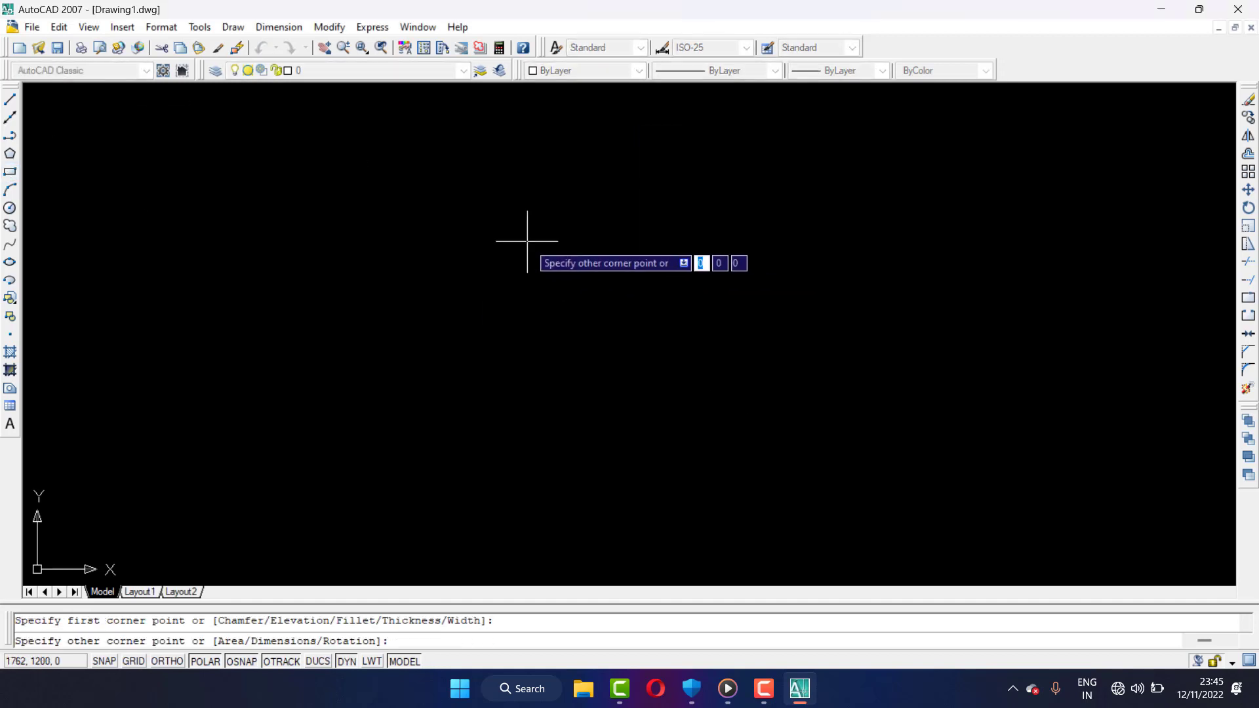
{"action": "left_click", "coordinate": [742, 319]}
{"action": "left_click", "coordinate": [10, 102]}
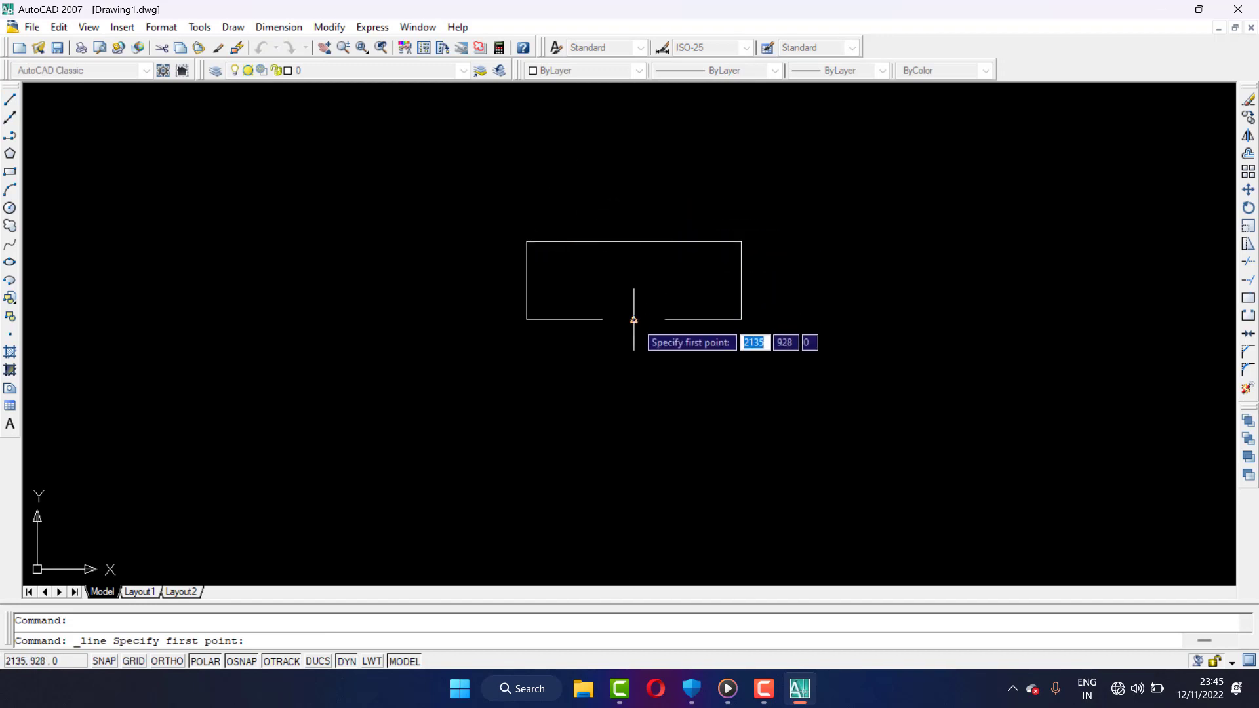
{"action": "left_click", "coordinate": [822, 255]}
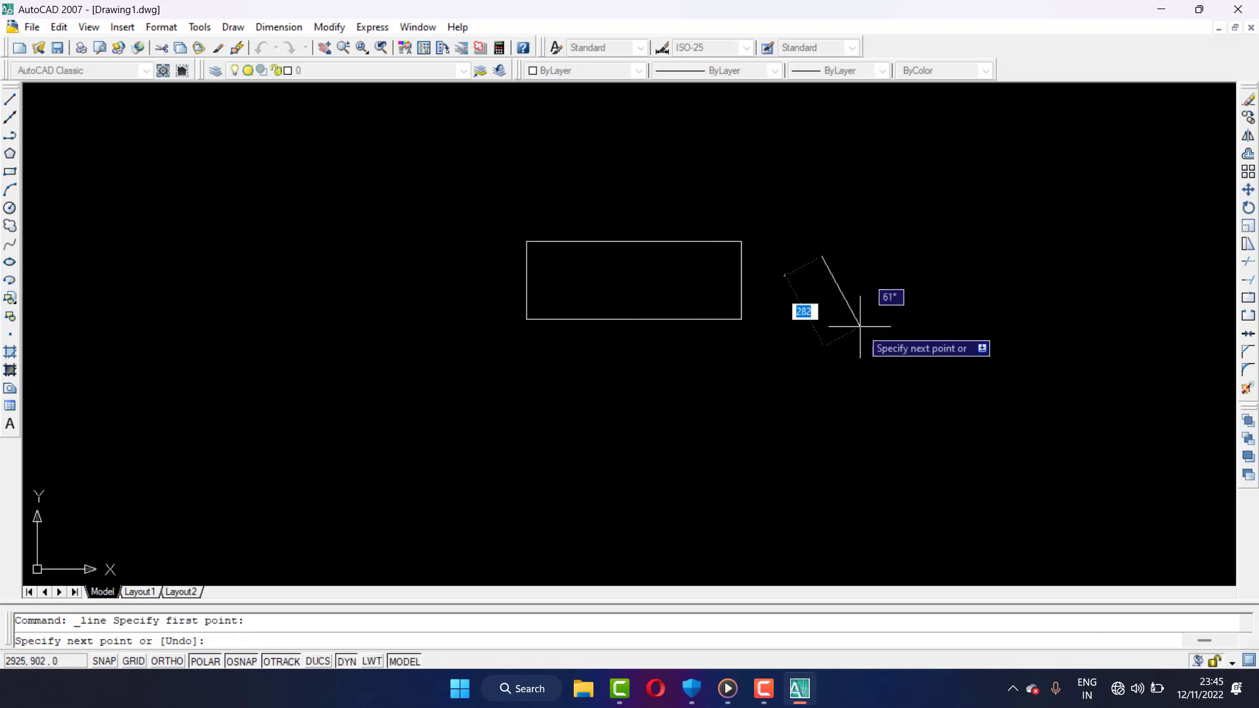
{"action": "key", "text": "Escape"}
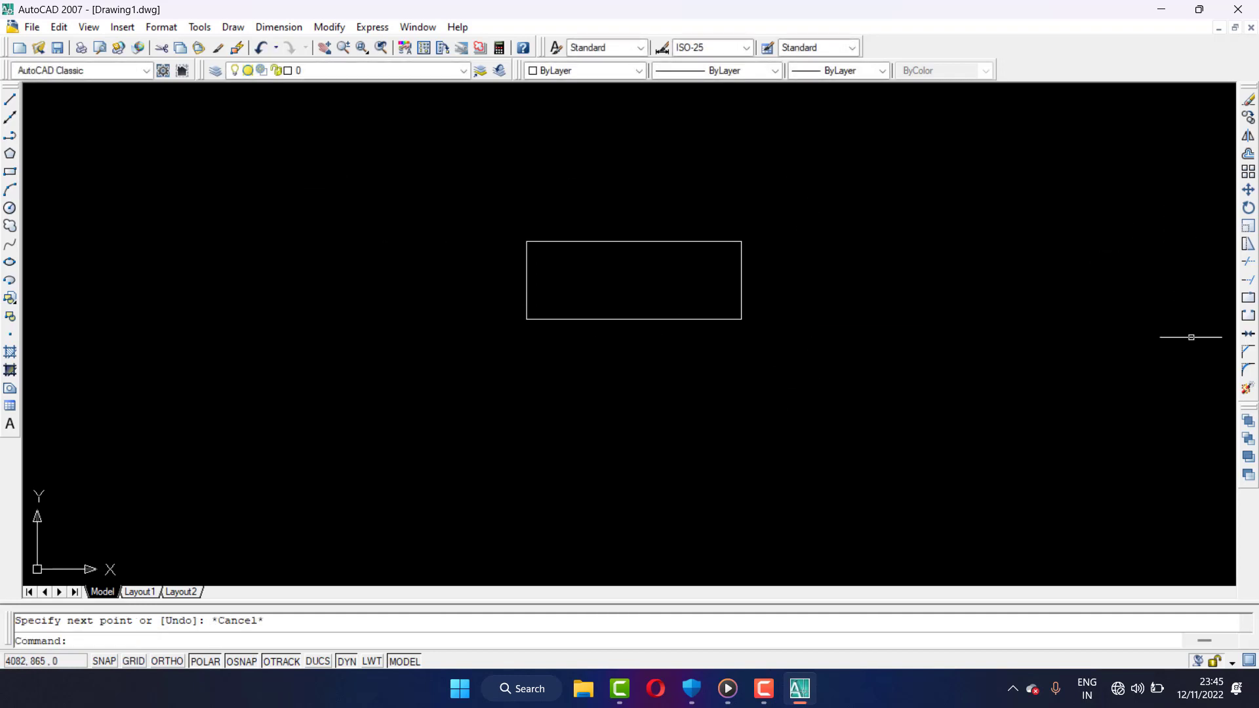
Erase the test rectangle so the drawing is empty again.
{"action": "left_click", "coordinate": [1248, 102]}
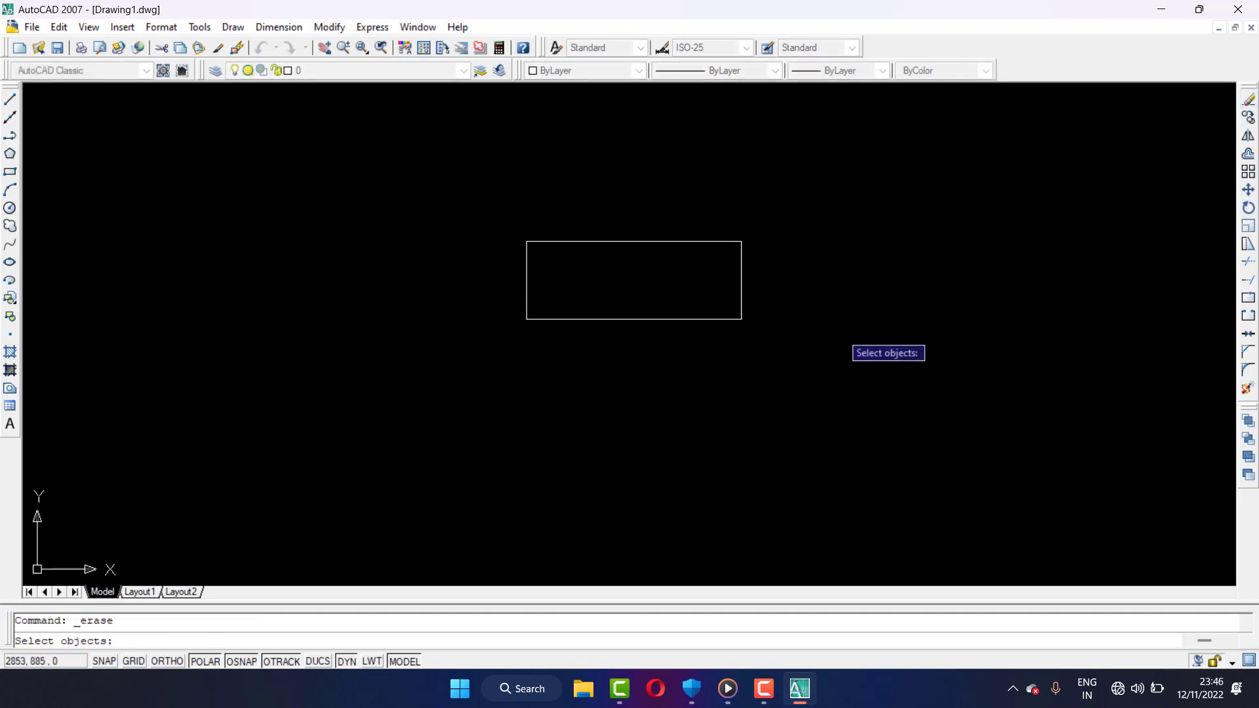
{"action": "left_click", "coordinate": [841, 355]}
{"action": "left_click", "coordinate": [821, 348]}
{"action": "left_click", "coordinate": [866, 376]}
{"action": "left_click", "coordinate": [480, 252]}
{"action": "key", "text": "Return"}
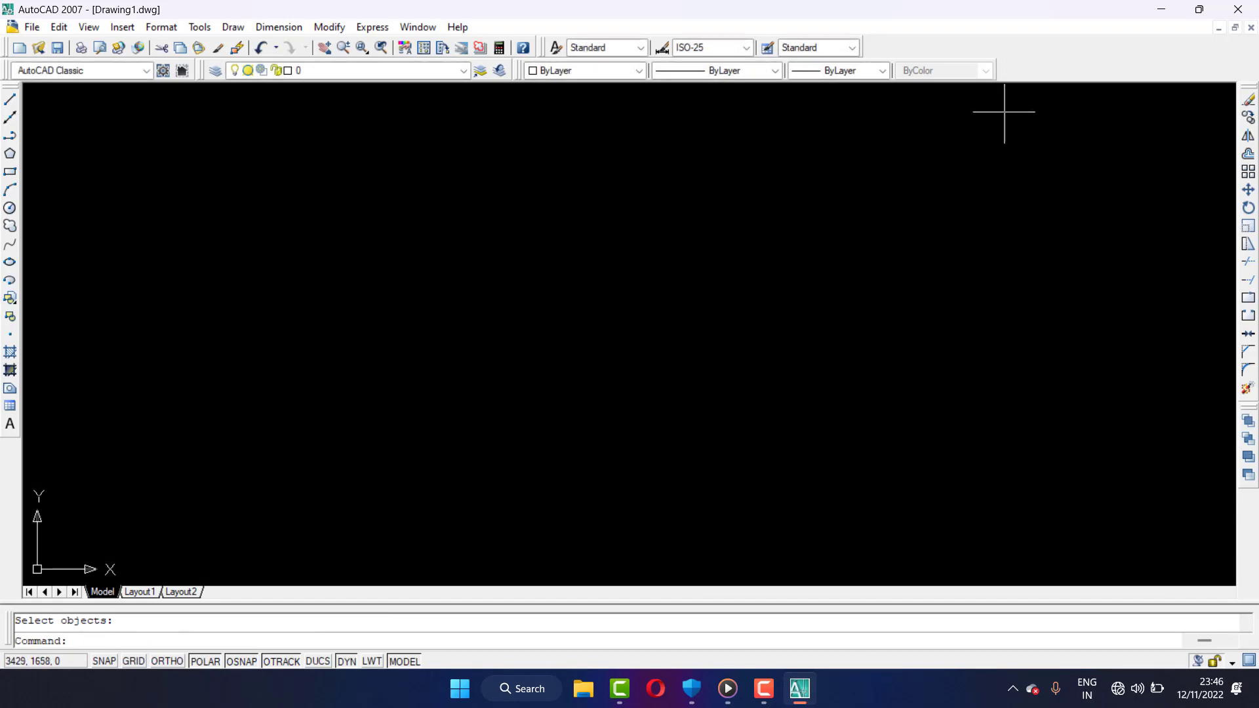
Add floating Dimension and View toolbars from the toolbar right-click list.
{"action": "right_click", "coordinate": [1044, 67]}
{"action": "mouse_move", "coordinate": [1091, 73]}
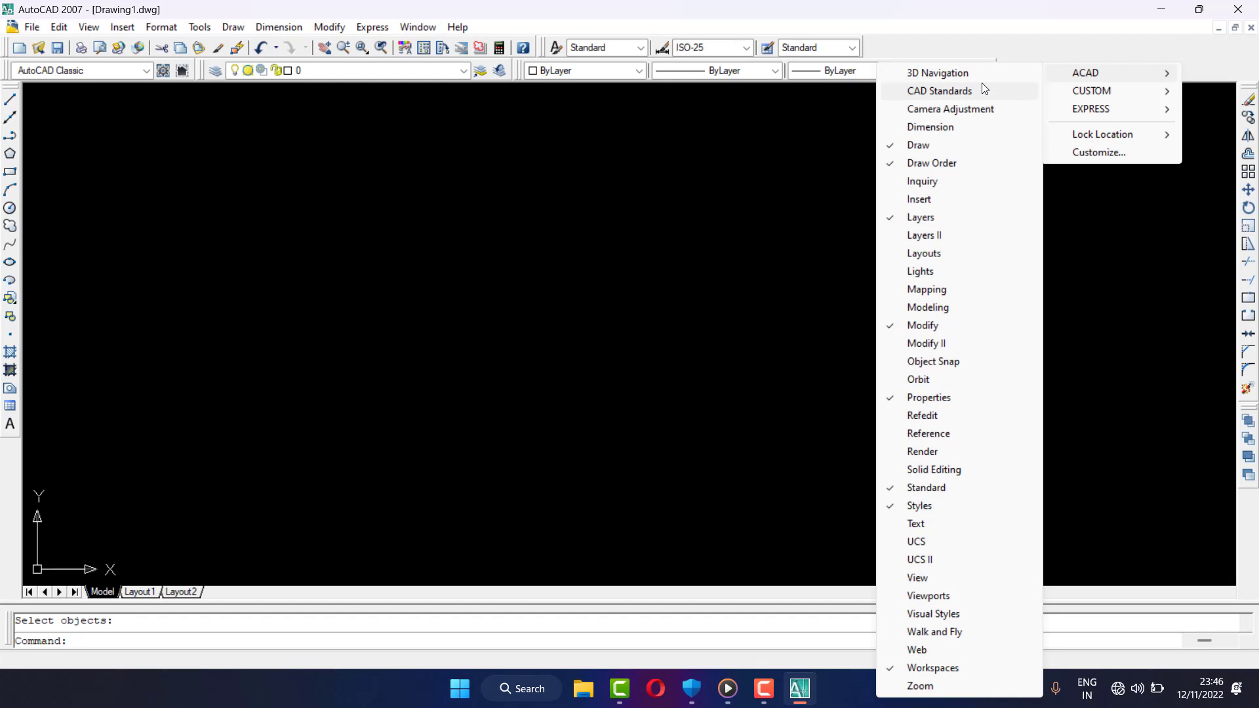
{"action": "left_click", "coordinate": [1049, 52]}
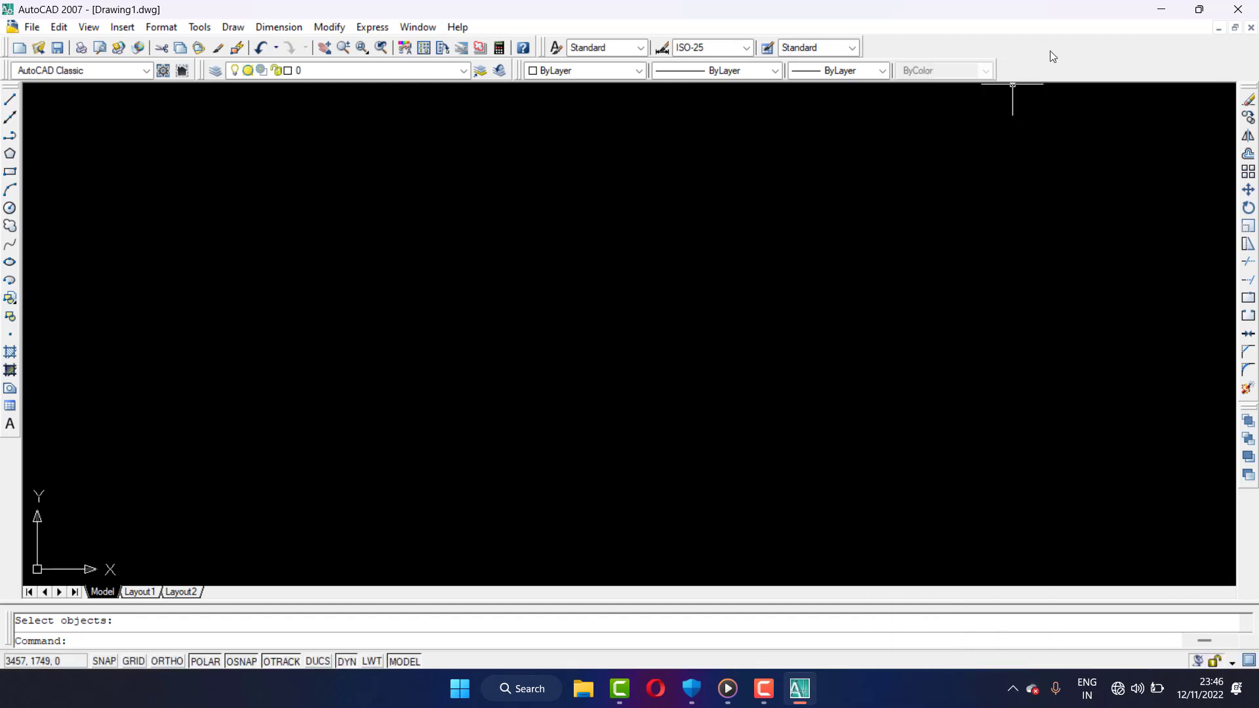
{"action": "right_click", "coordinate": [1051, 52]}
{"action": "mouse_move", "coordinate": [1094, 62]}
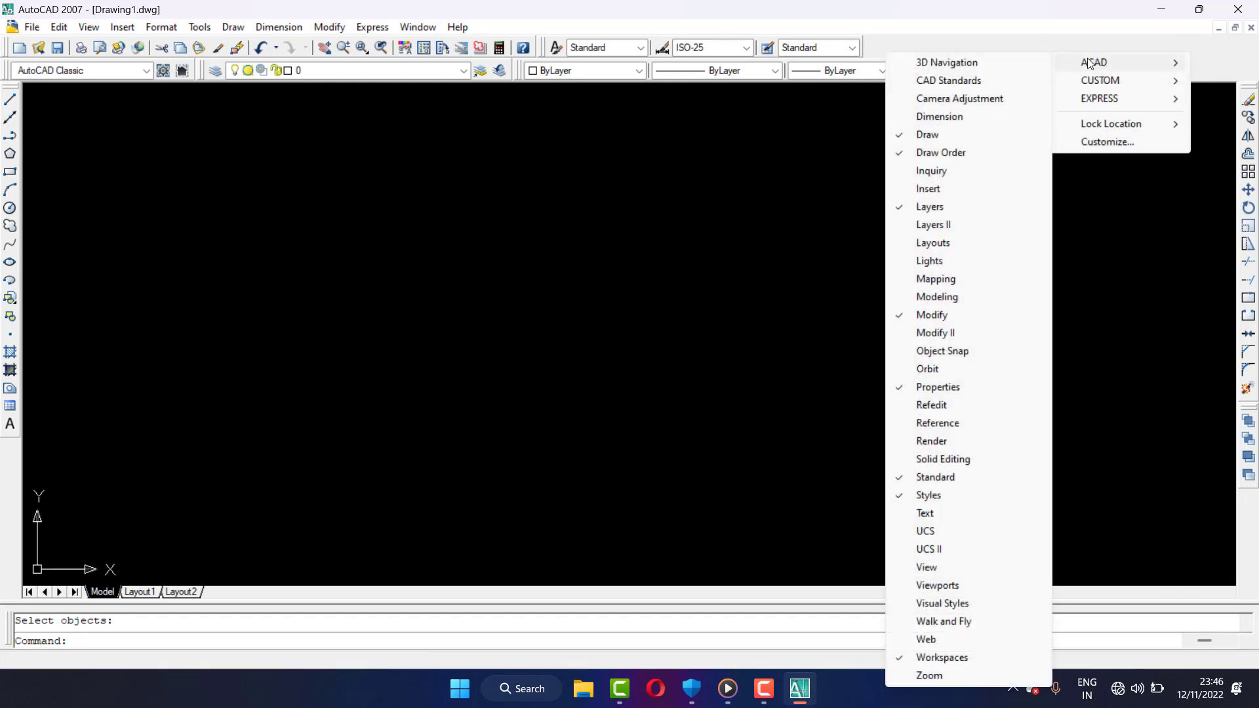
{"action": "left_click", "coordinate": [951, 117]}
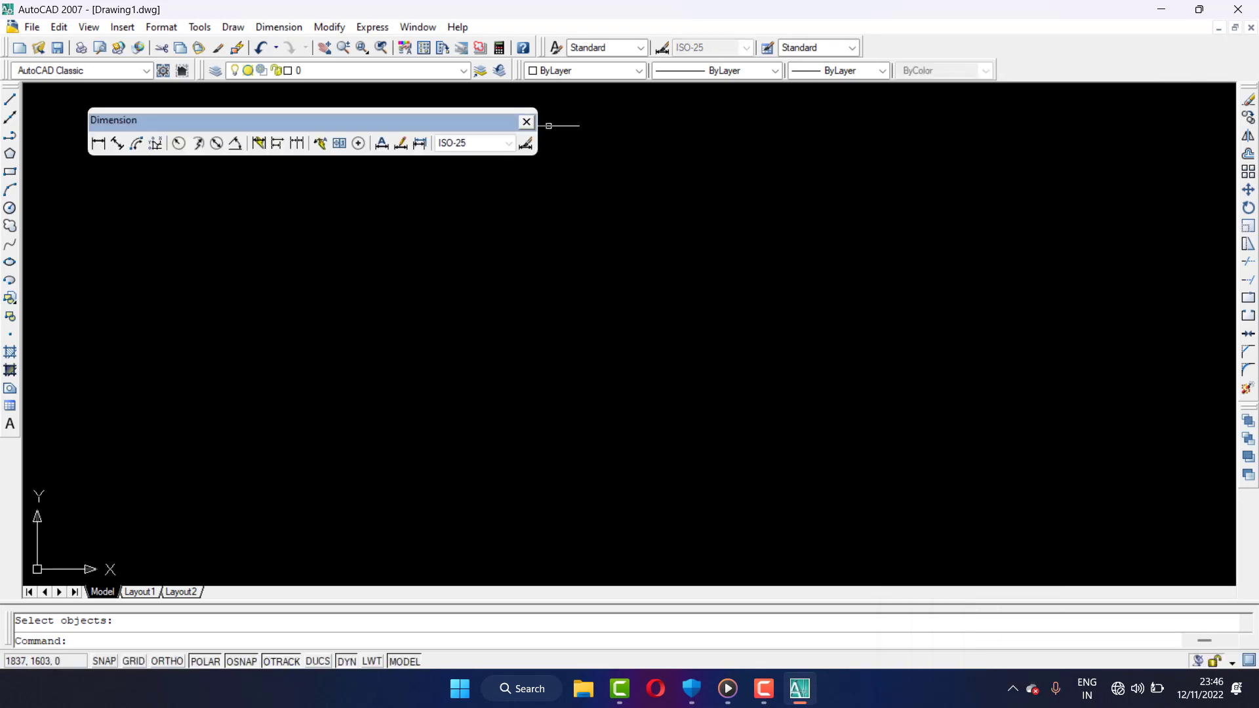
{"action": "right_click", "coordinate": [1056, 53]}
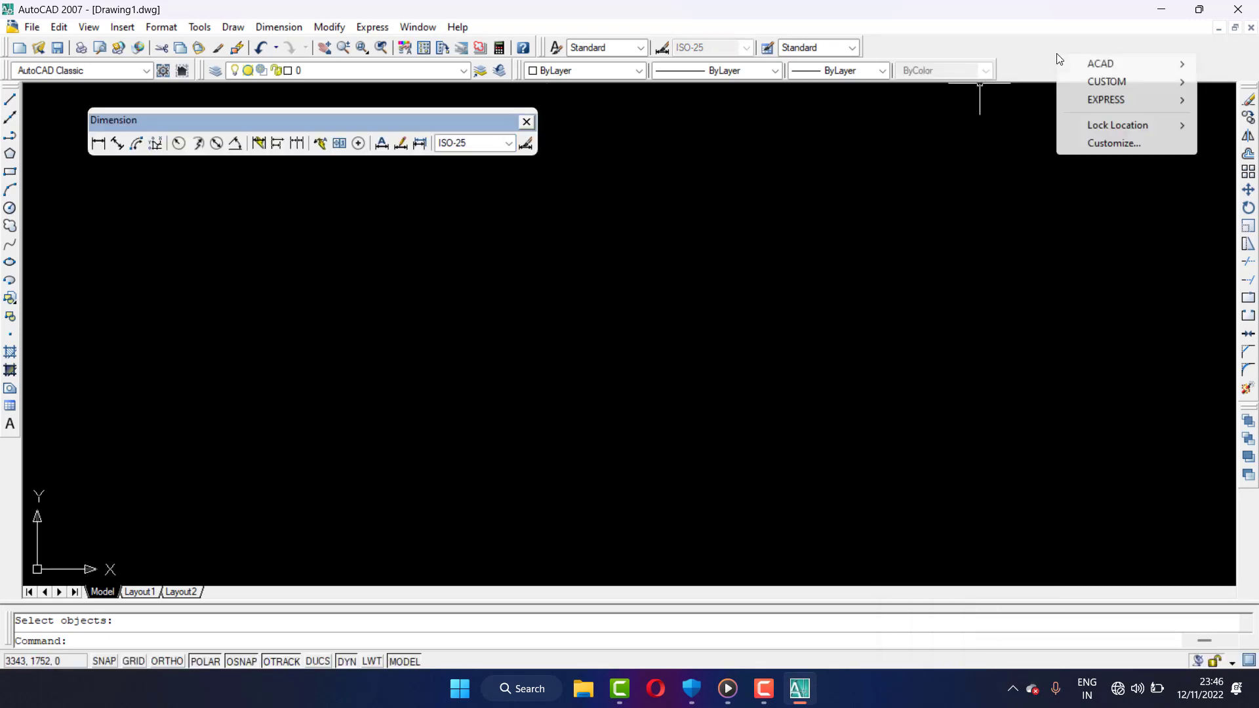
{"action": "mouse_move", "coordinate": [1100, 63]}
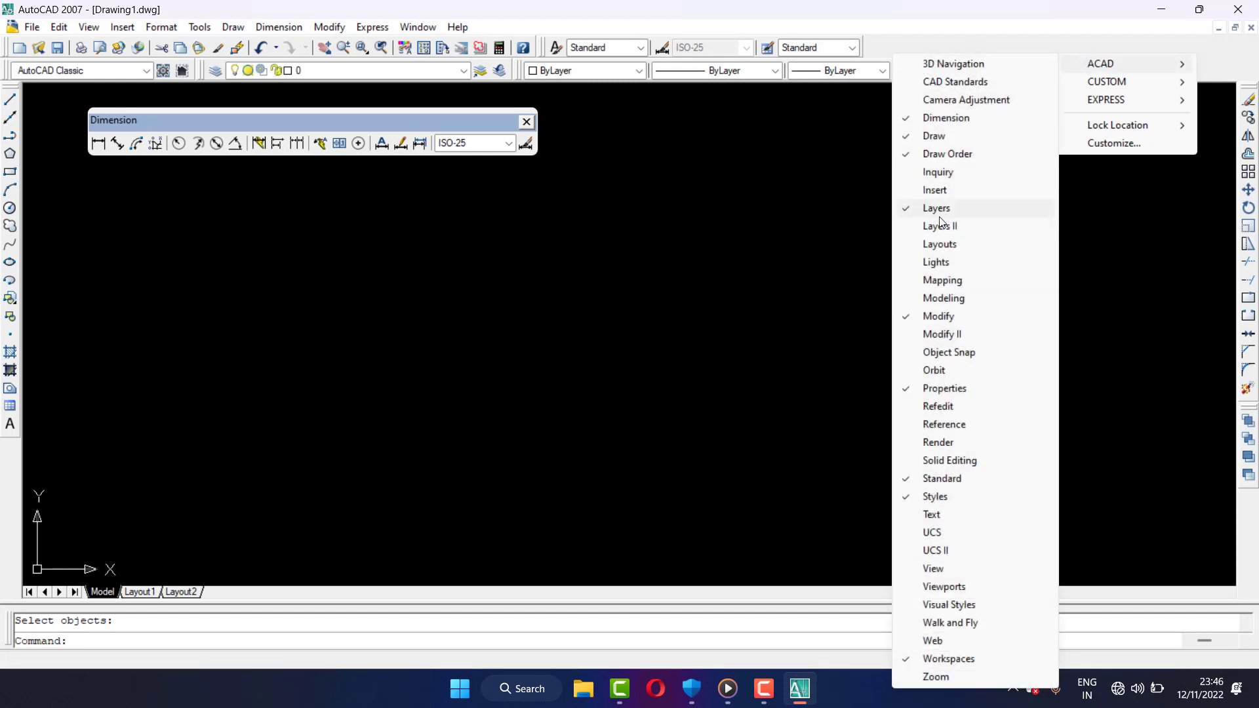
{"action": "left_click", "coordinate": [945, 569]}
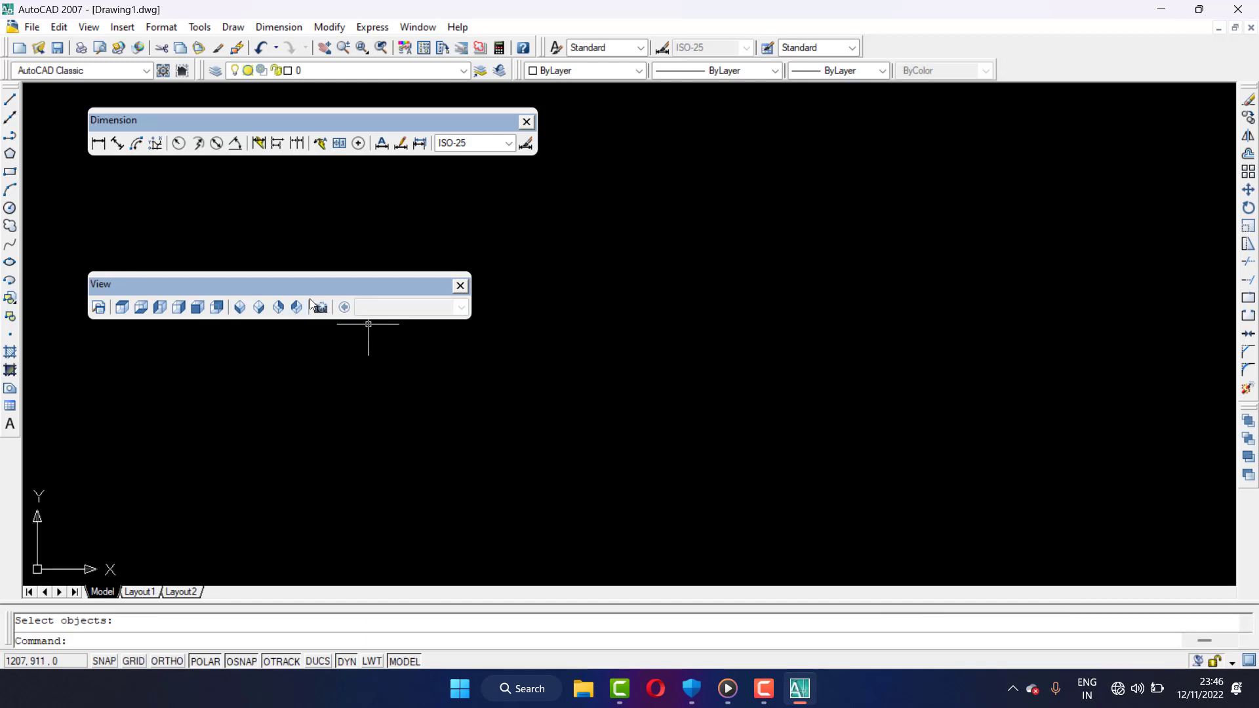
{"action": "right_click", "coordinate": [1049, 53]}
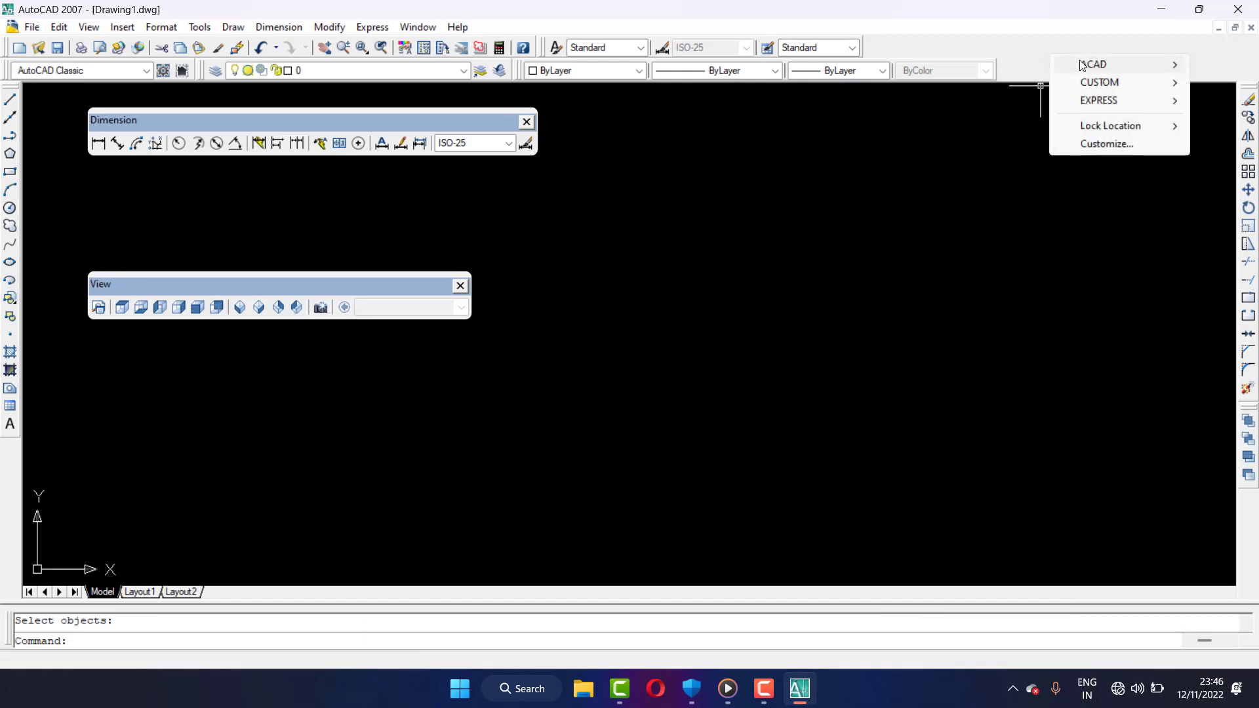
{"action": "mouse_move", "coordinate": [1092, 64]}
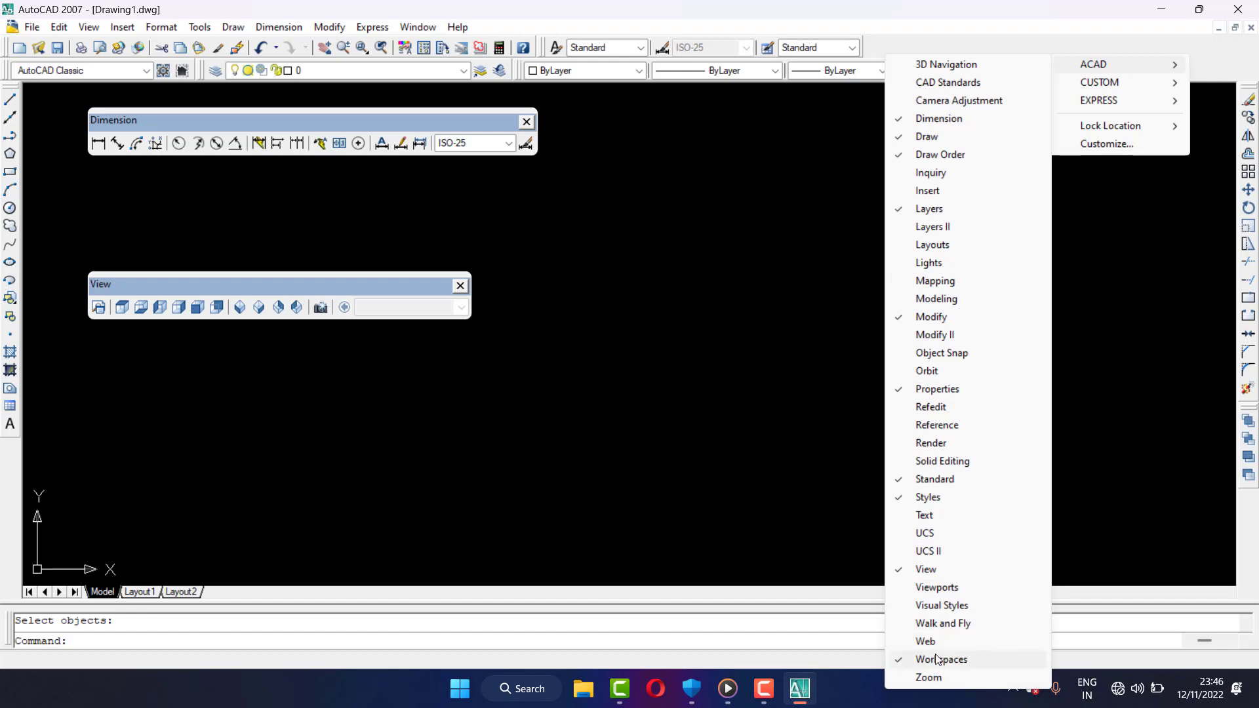
Float the Visual Styles toolbar at upper right, with the Orbit toolbar placed below it.
{"action": "left_click", "coordinate": [948, 605]}
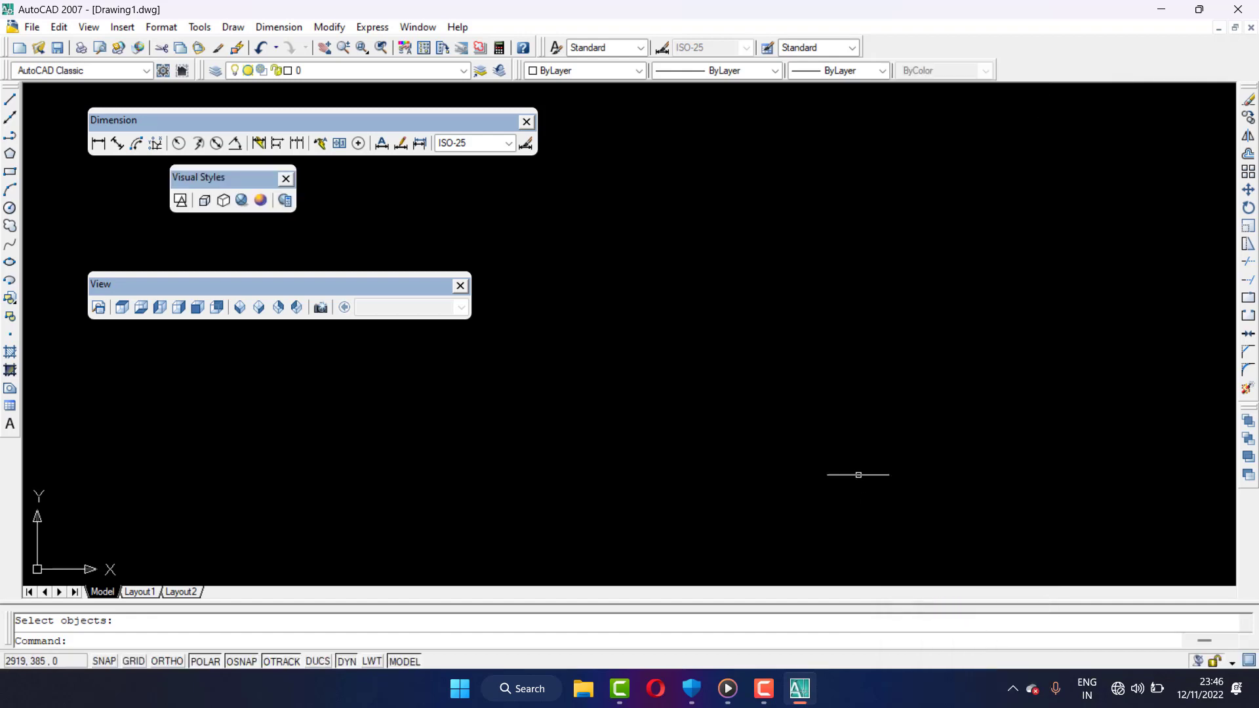
{"action": "mouse_move", "coordinate": [246, 179]}
{"action": "left_mouse_down"}
{"action": "mouse_move", "coordinate": [931, 171]}
{"action": "mouse_move", "coordinate": [742, 162]}
{"action": "left_mouse_up"}
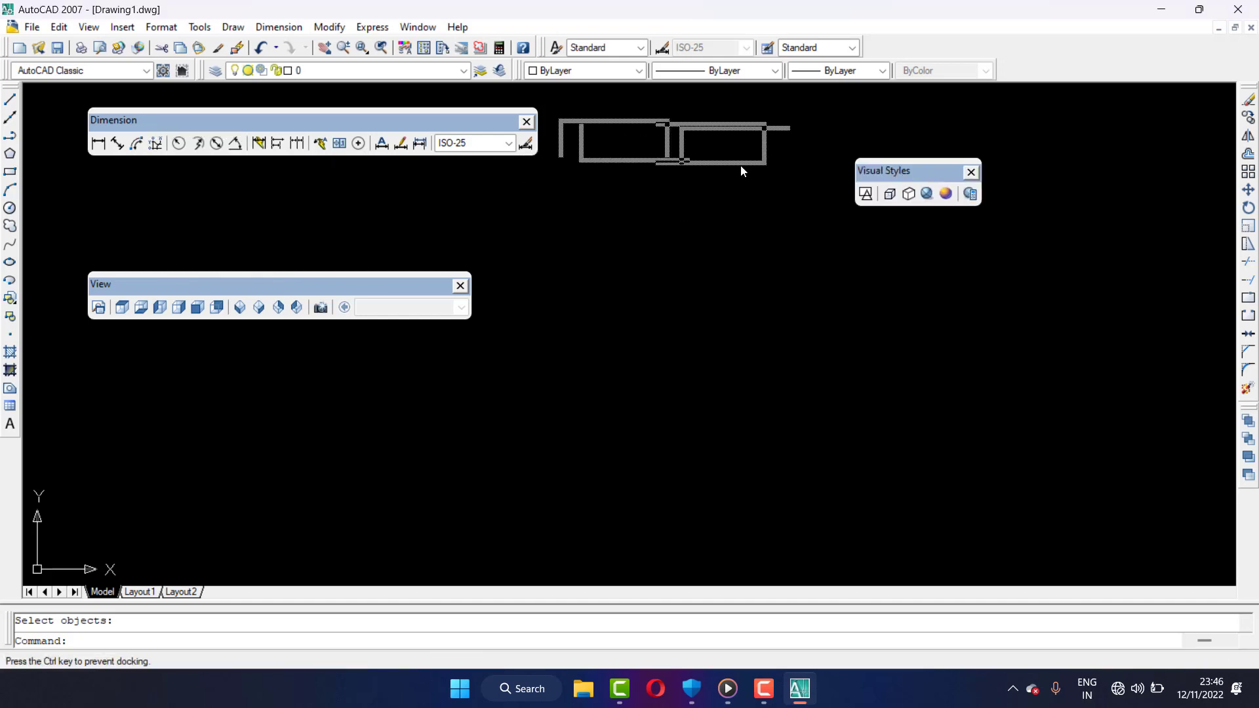
{"action": "right_click", "coordinate": [1074, 59]}
{"action": "mouse_move", "coordinate": [1141, 70]}
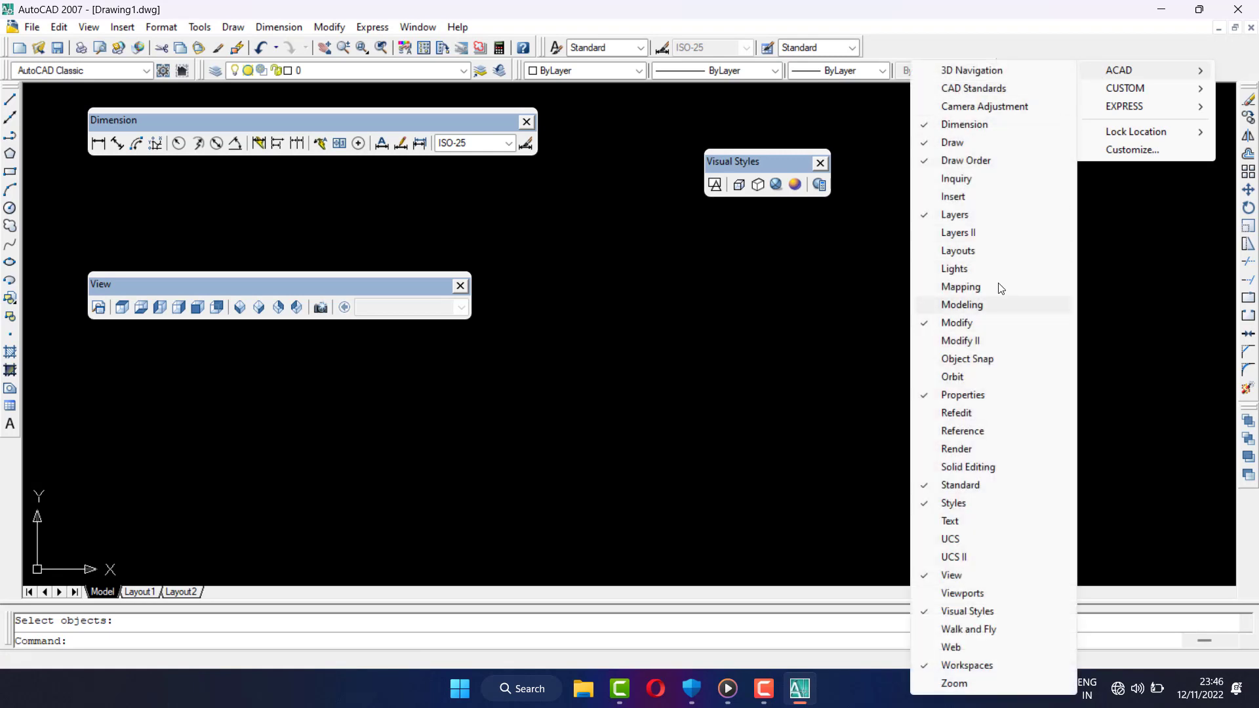
{"action": "left_click", "coordinate": [965, 380]}
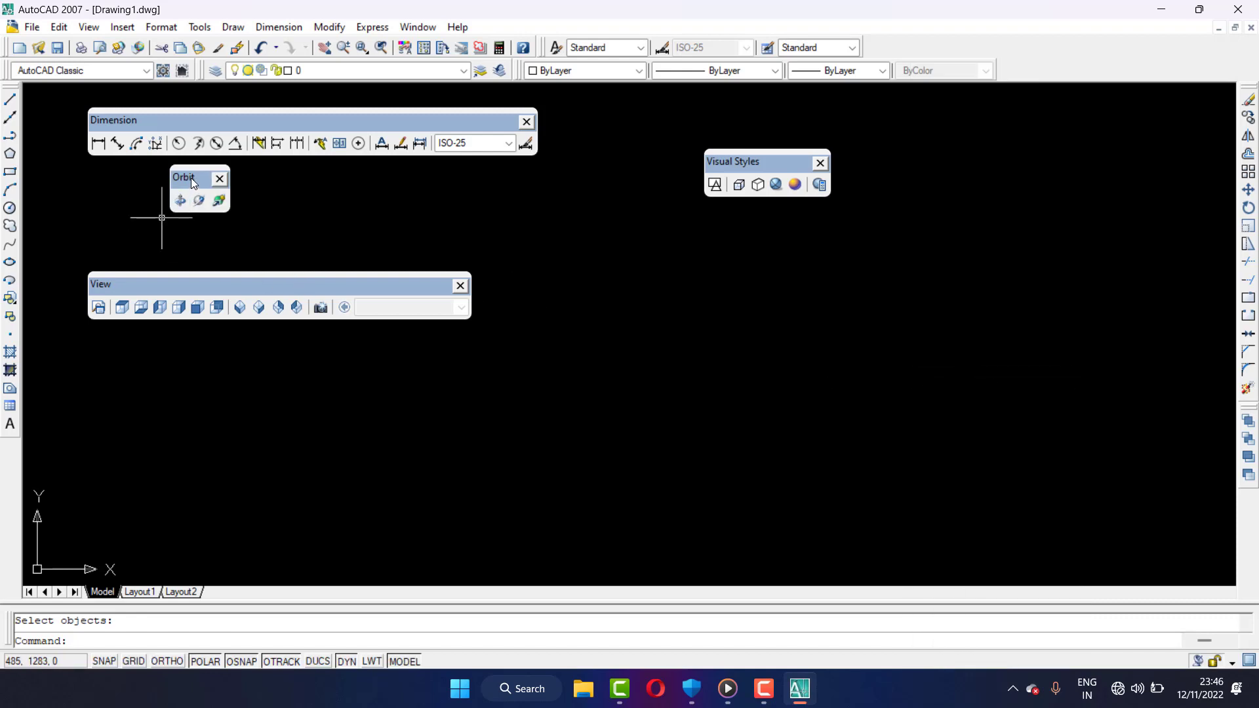
{"action": "left_click_drag", "start_coordinate": [191, 176], "coordinate": [722, 276]}
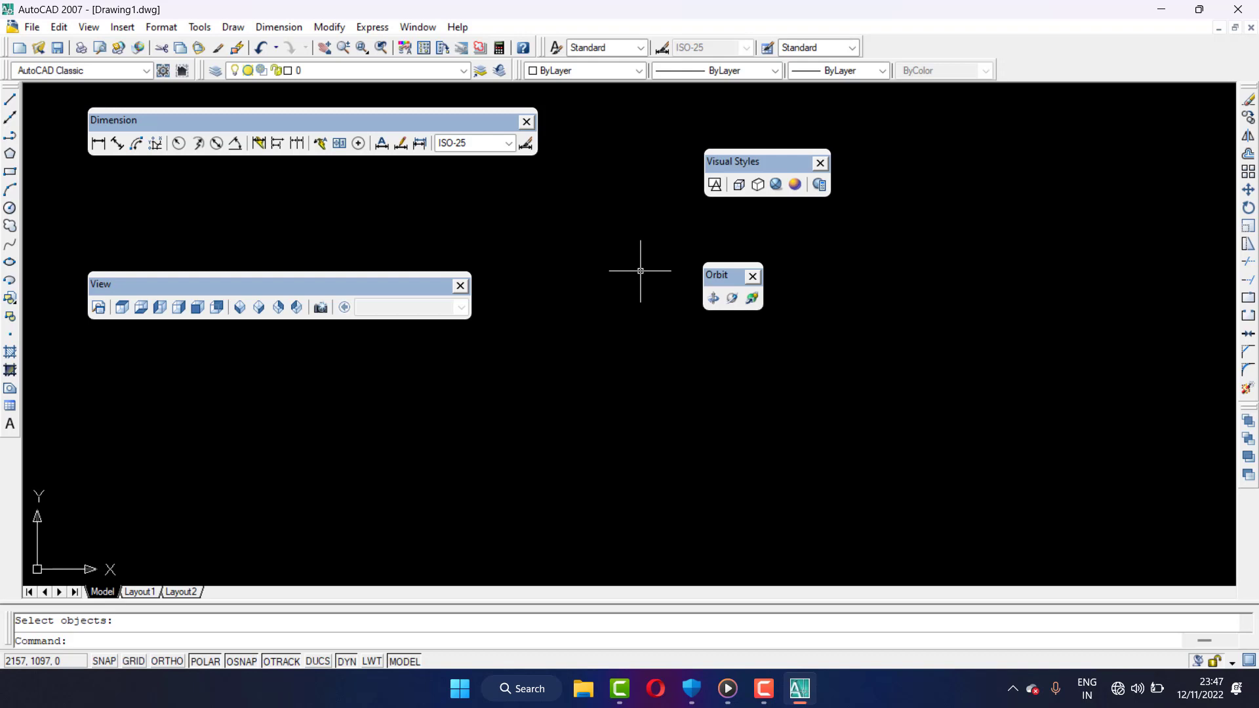
{"action": "left_click", "coordinate": [1211, 698]}
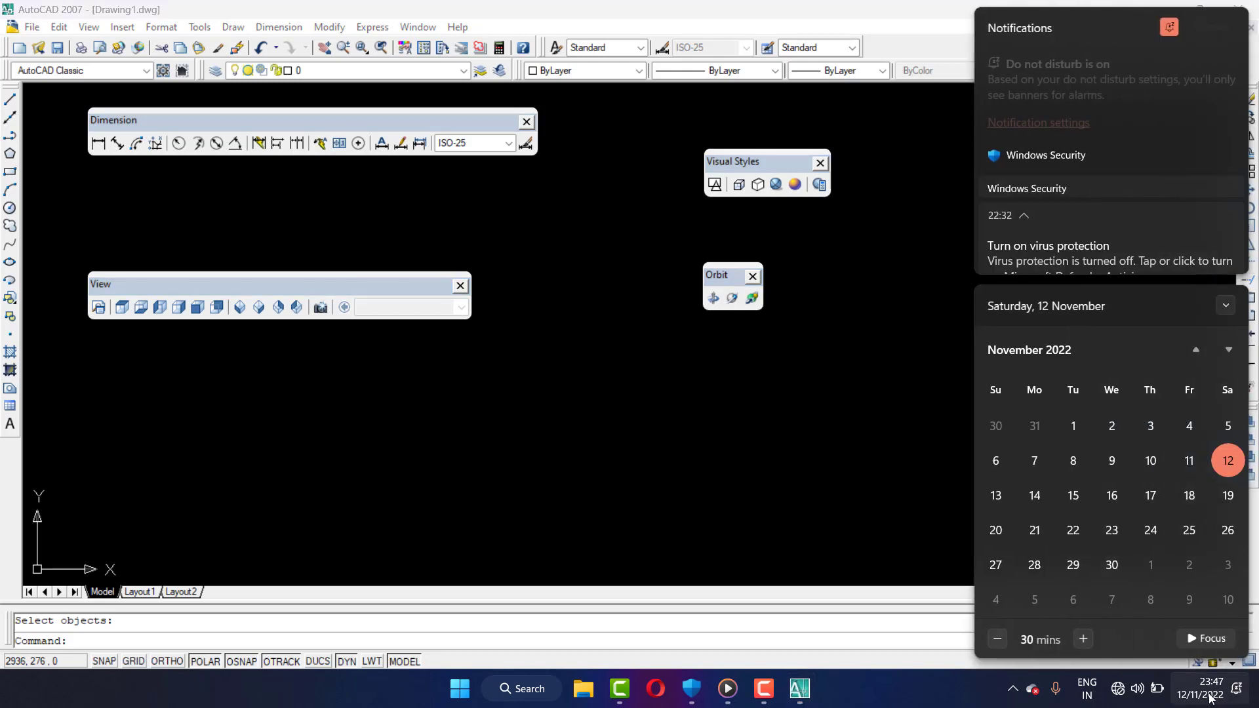
{"action": "left_click", "coordinate": [1213, 694]}
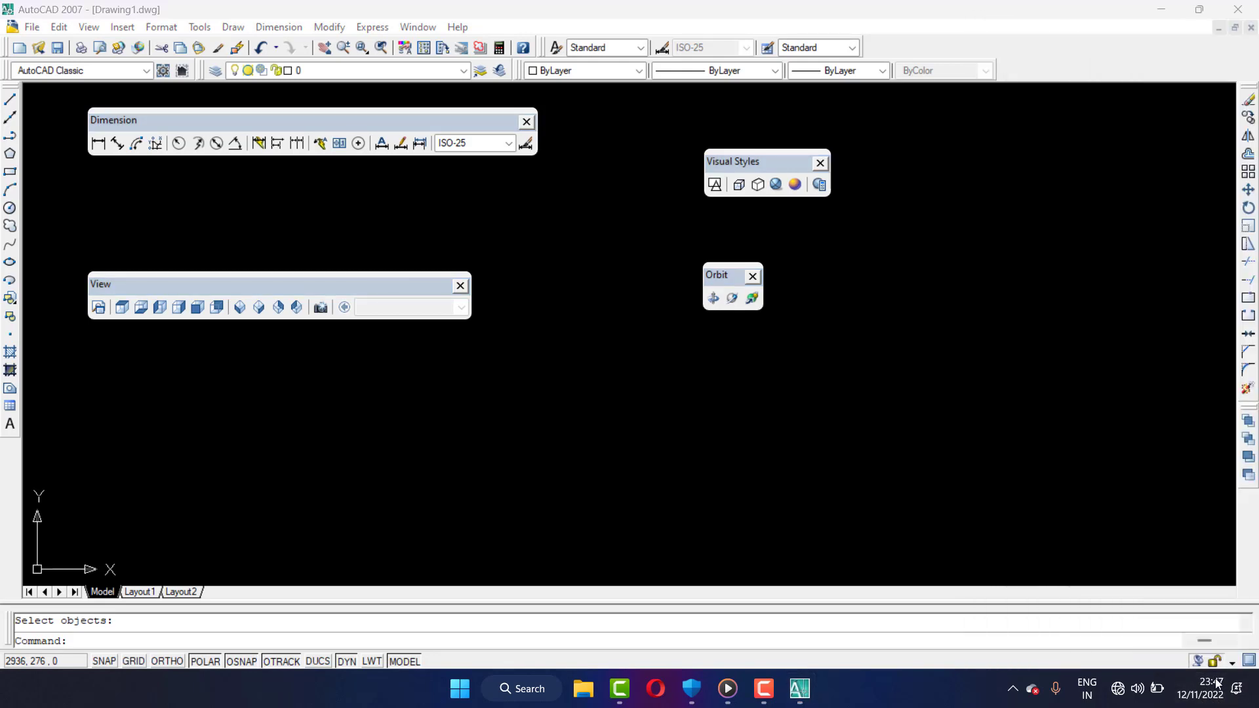